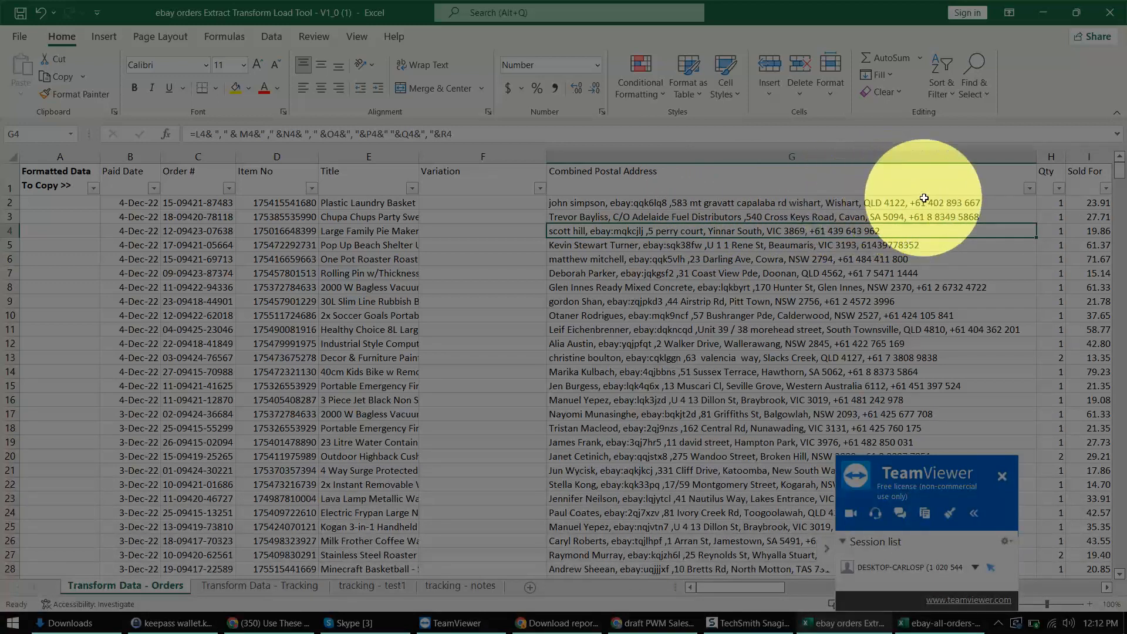
Examine the formulas in the Combined Postal Address, Tracking Number and Sold For columns of the Transform Data - Orders sheet.
click(953, 214)
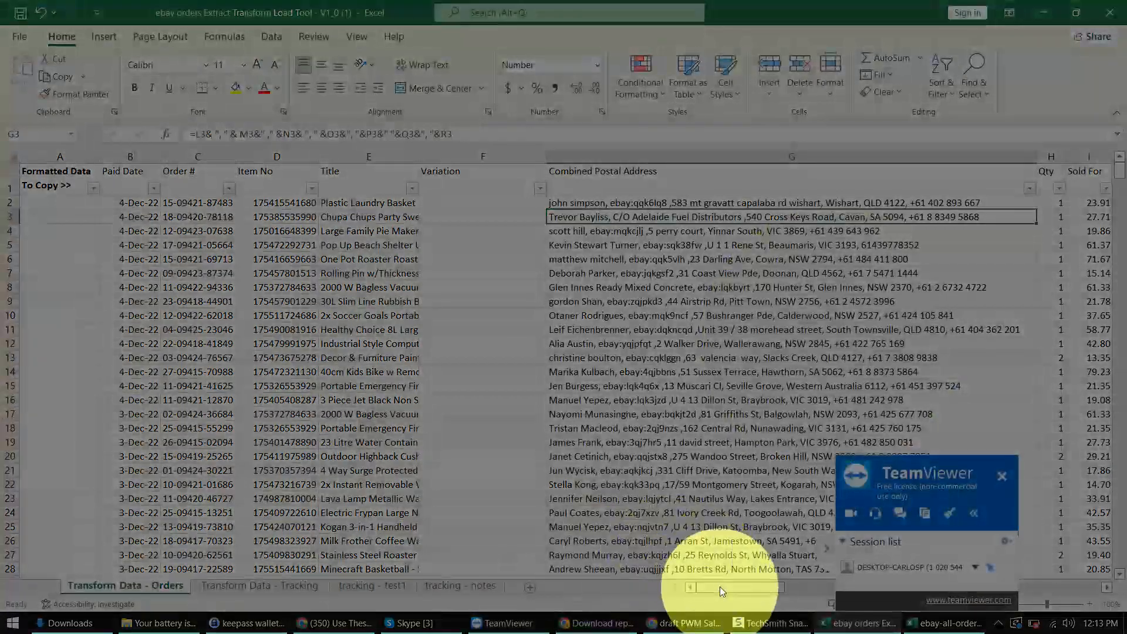
drag(720, 587, 753, 604)
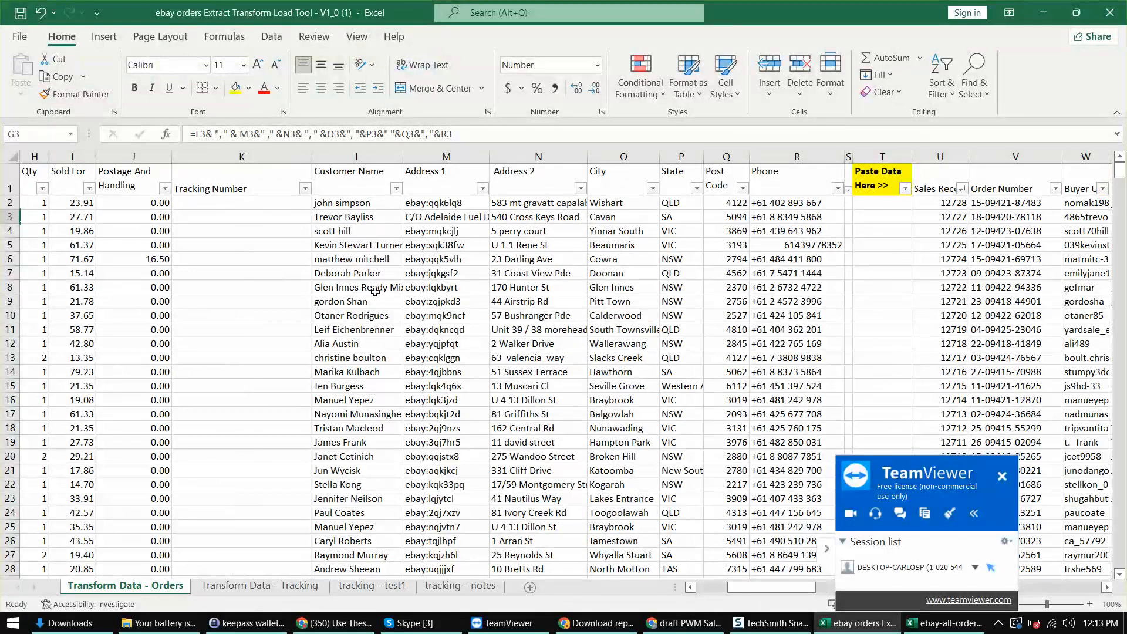
click(174, 275)
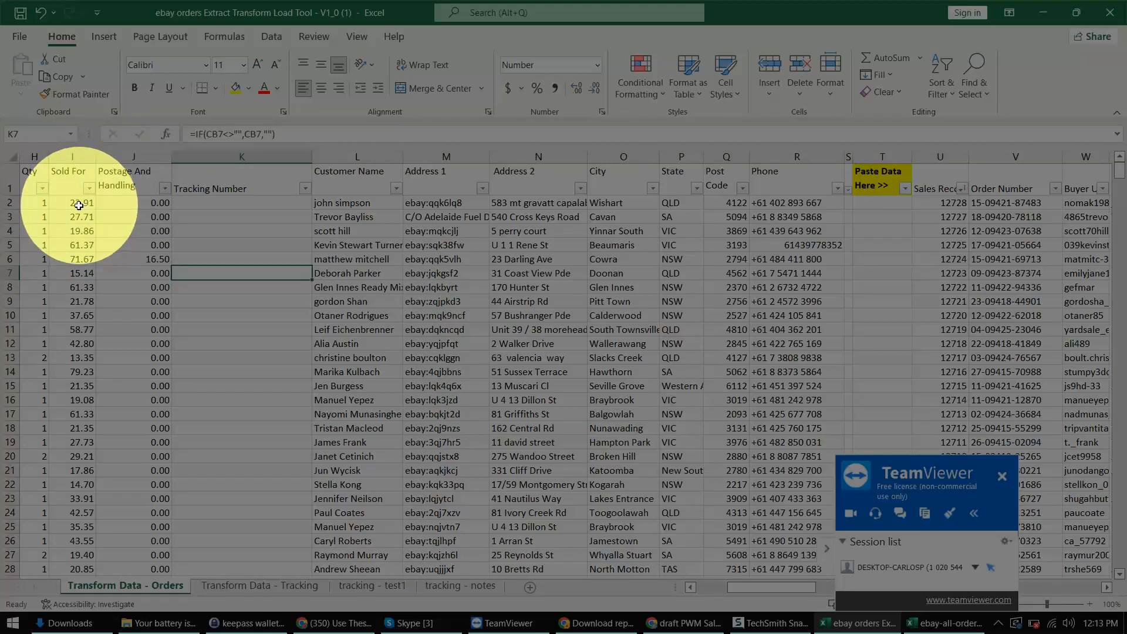
click(83, 216)
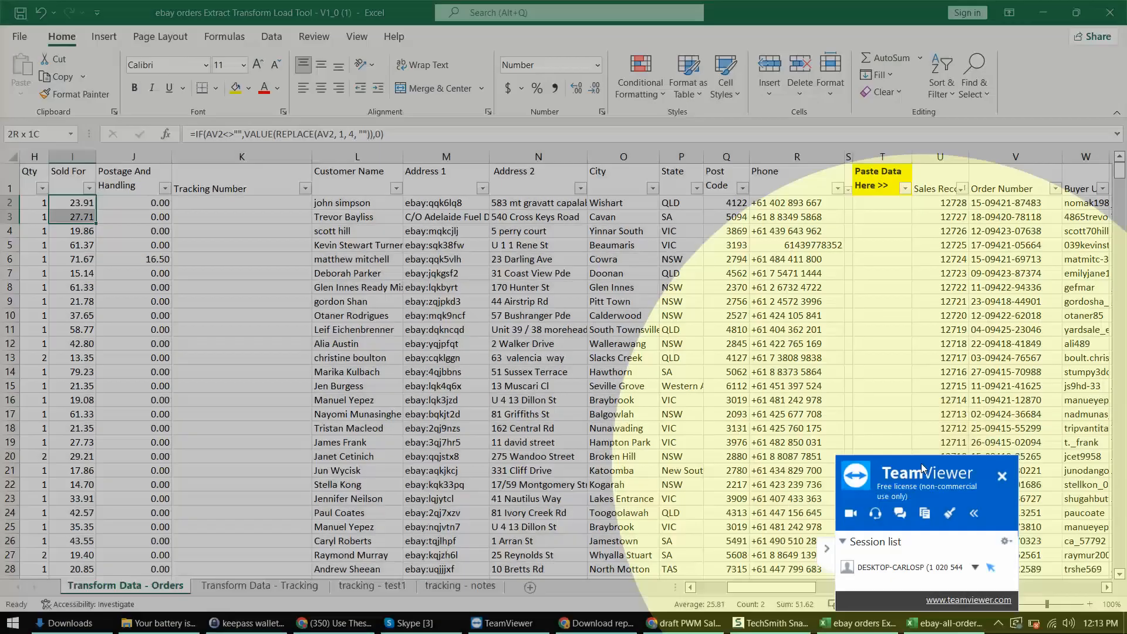
drag(923, 465, 485, 505)
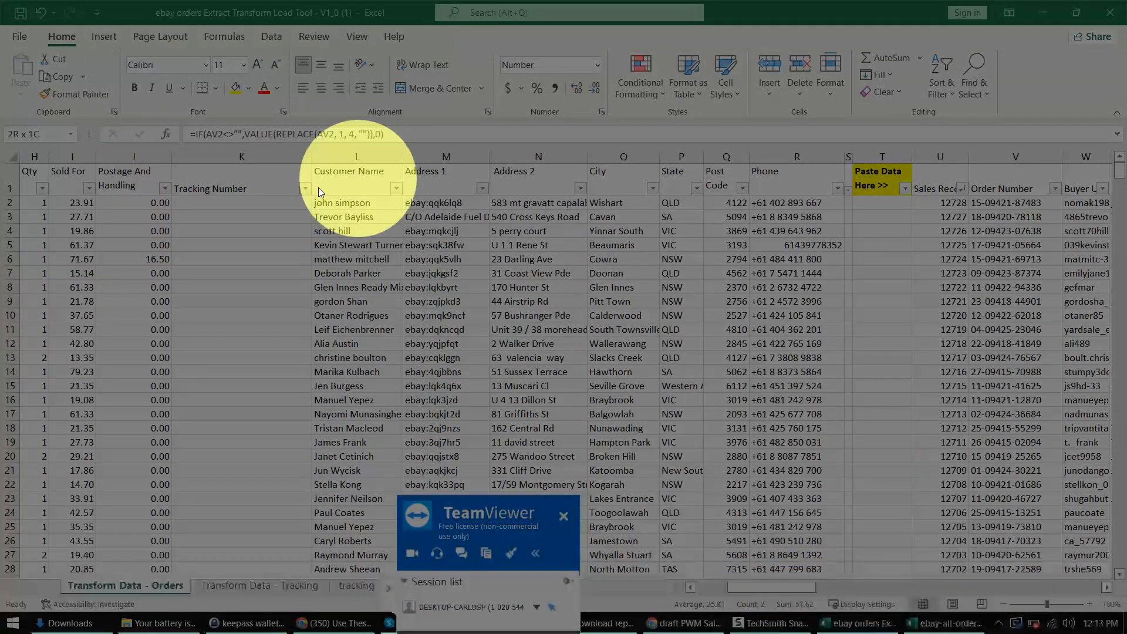
Compare the Sold For formula in I2 with its raw source value in AV2, and return to the formatted columns.
click(90, 203)
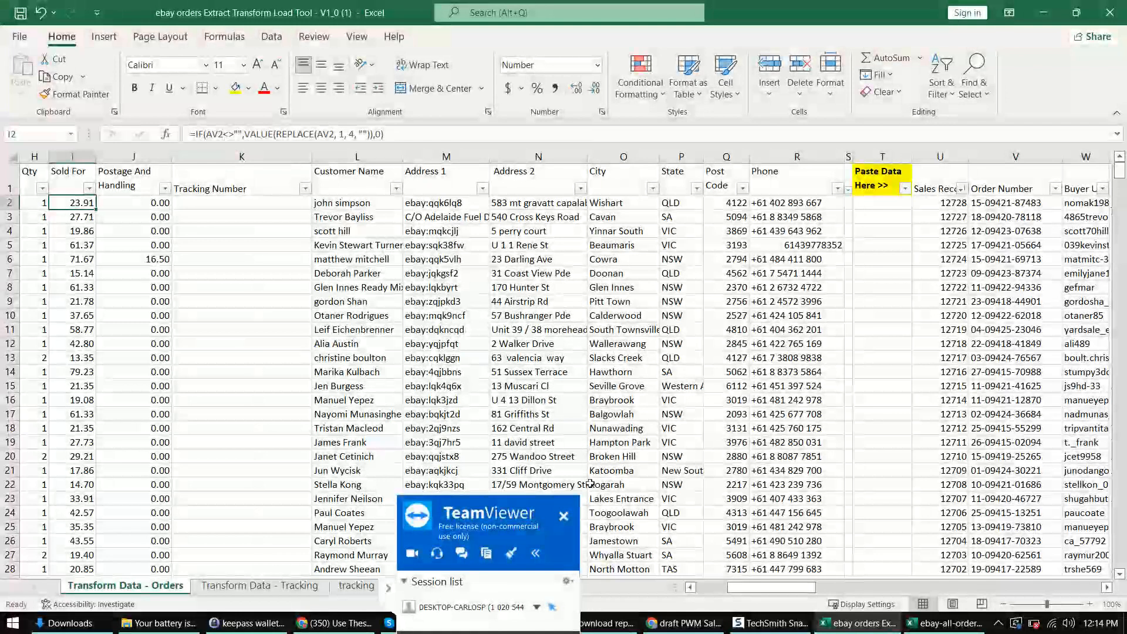
drag(777, 589, 898, 572)
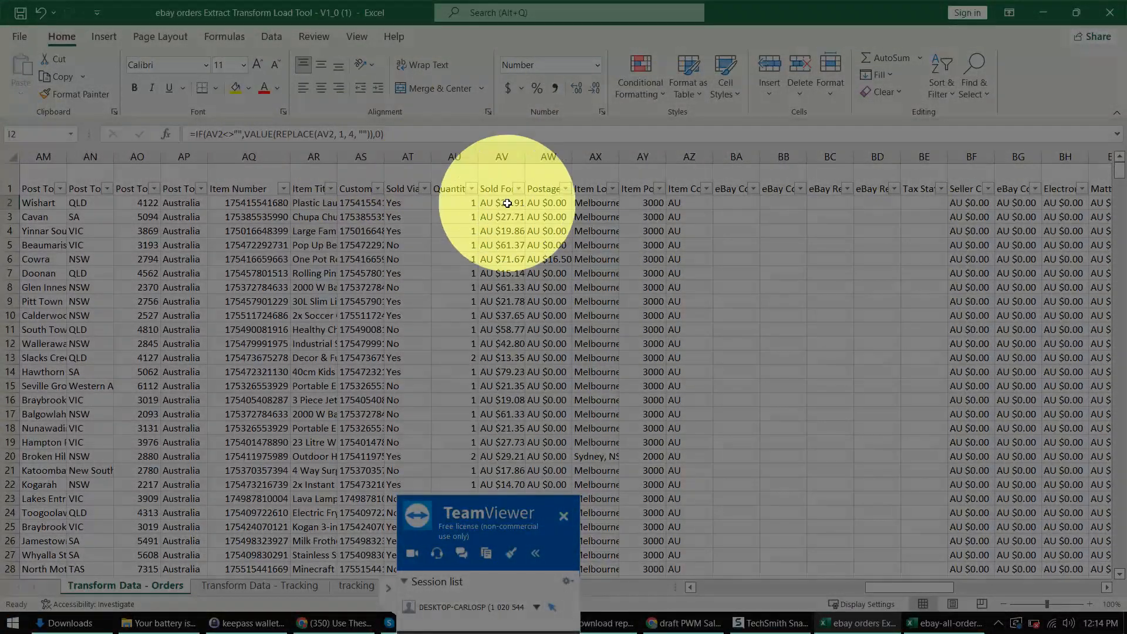
click(487, 204)
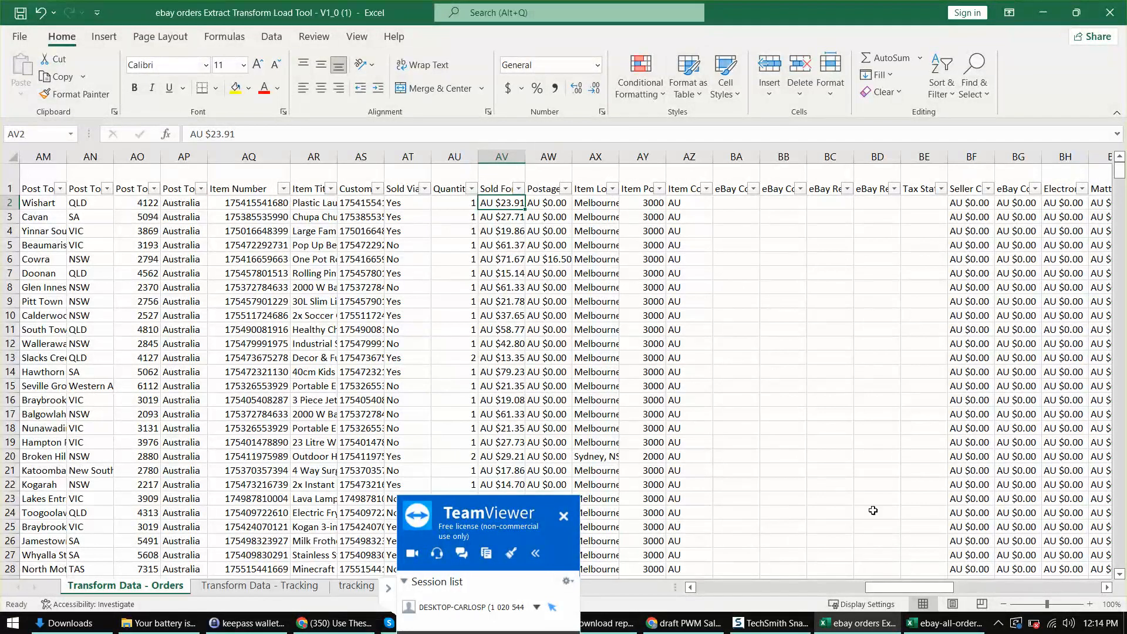
drag(937, 588, 711, 626)
click(364, 343)
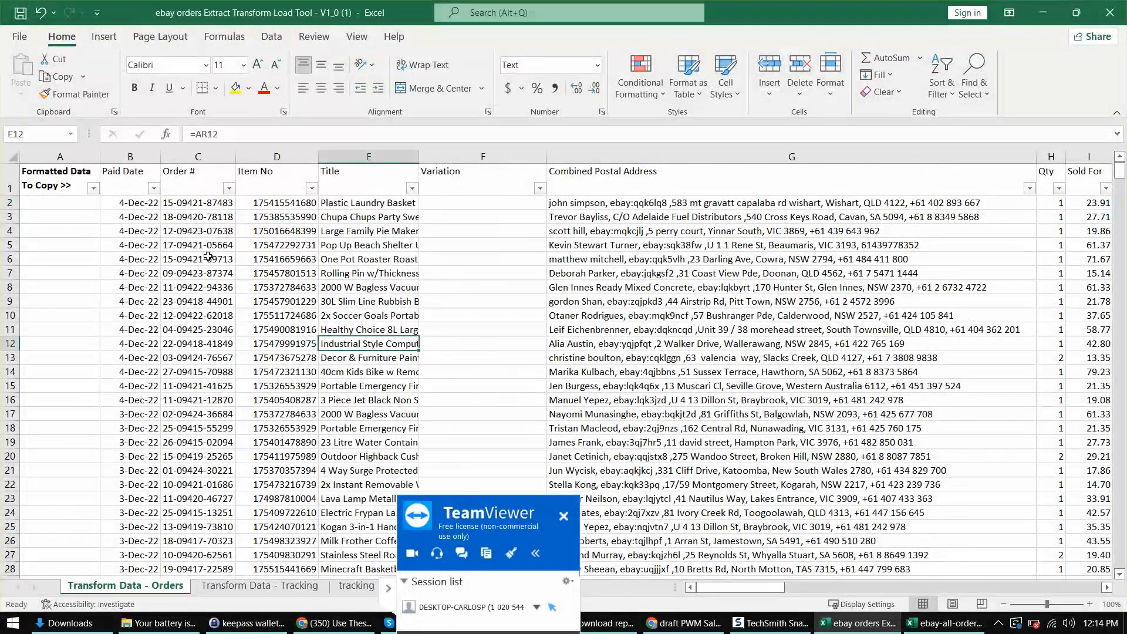
Copy the formatted order data from Paid Date through Postage And Handling, rows 2 to 115 (B2:J115).
click(144, 202)
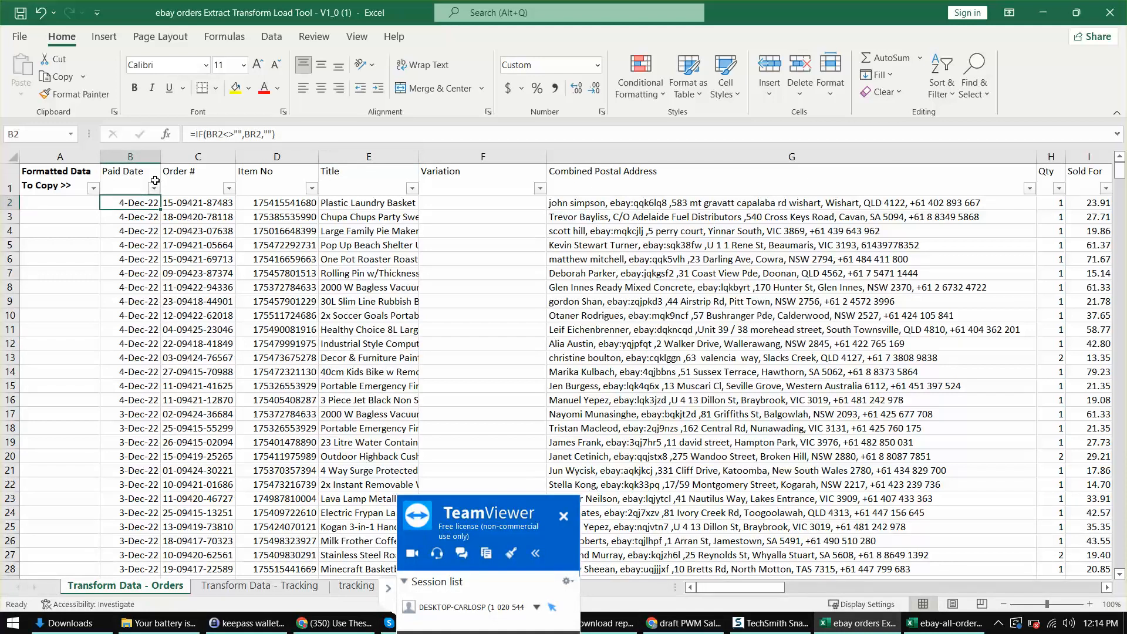
key(shift+Right)
key(shift+Right)
key(shift+Right)
key(shift+Right)
key(shift+Right)
key(shift+Right)
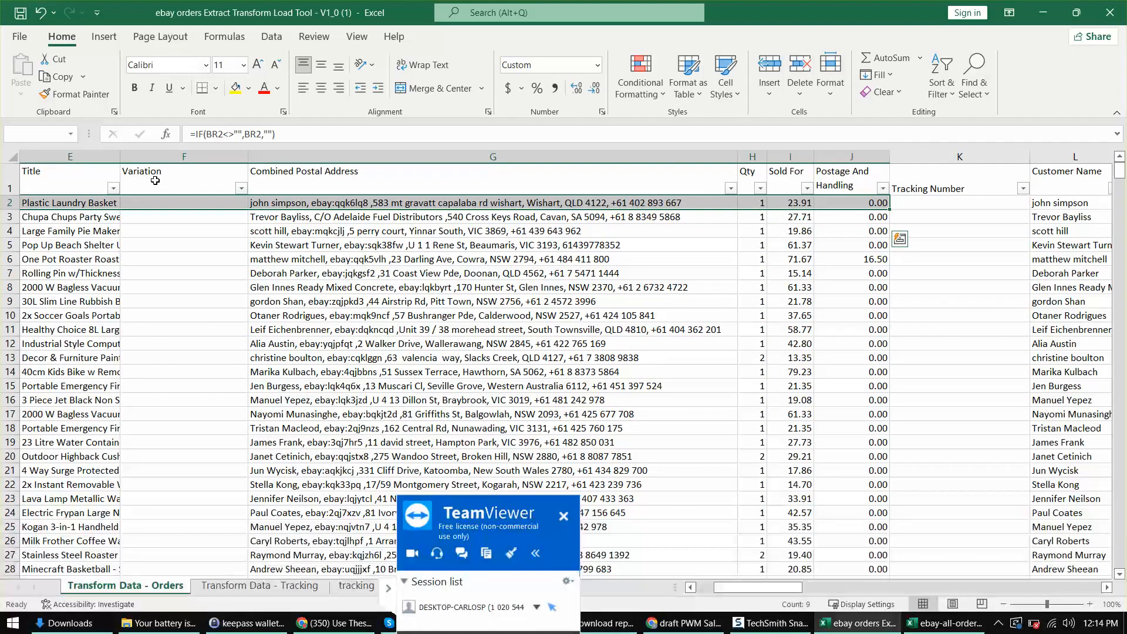
key(ctrl+q)
key(Escape)
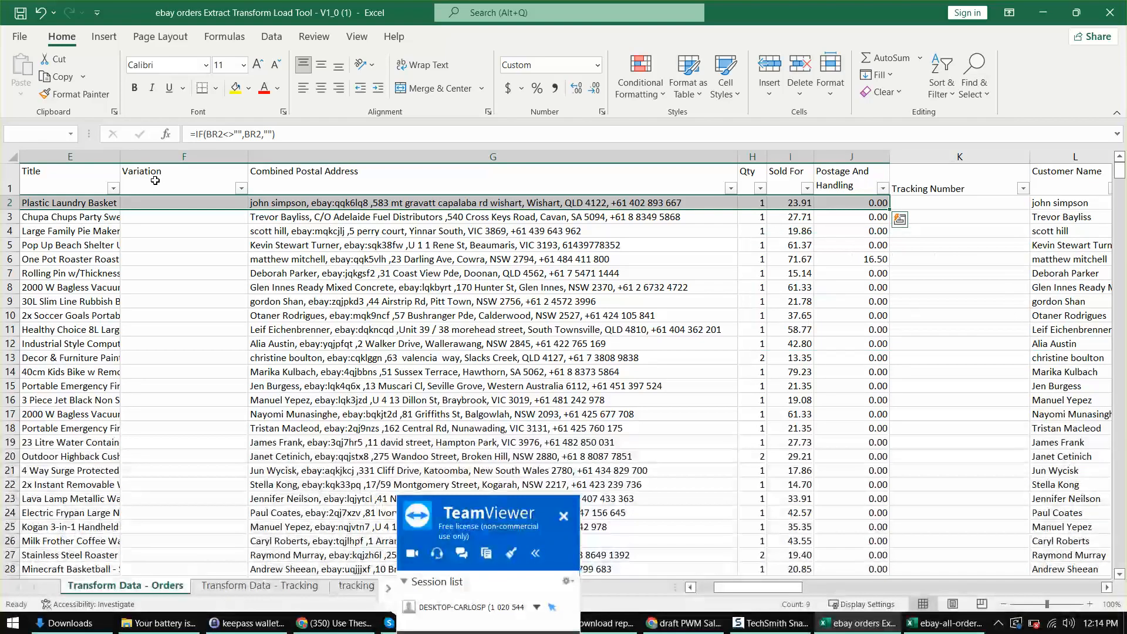
key(shift+Down)
key(shift+Down)
key(shift+Down)
key(shift+Down)
key(shift+Down)
key(shift+Down)
key(shift+Down)
key(shift+Down)
key(shift+Down)
key(shift+Down)
key(shift+Down)
key(shift+Down)
key(shift+Down)
key(shift+Down)
key(shift+Down)
key(shift+Down)
key(shift+Down)
key(shift+Down)
key(shift+Down)
key(shift+Down)
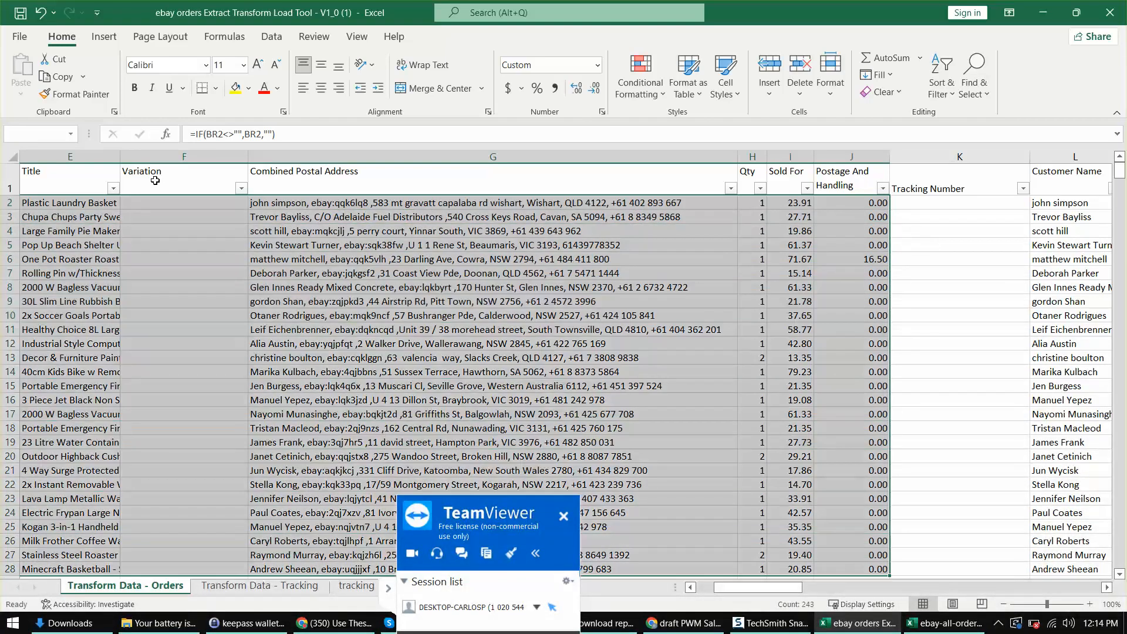
key(shift+Down)
key(shift+Down)
key(shift+Down)
key(shift+Down)
key(shift+Down)
key(shift+Down)
key(shift+Down)
key(shift+Down)
key(shift+Down)
key(shift+Down)
key(shift+Down)
key(shift+Down)
key(shift+Down)
key(shift+Down)
key(shift+Down)
key(shift+Down)
key(shift+Down)
key(shift+Down)
key(shift+Down)
key(shift+Down)
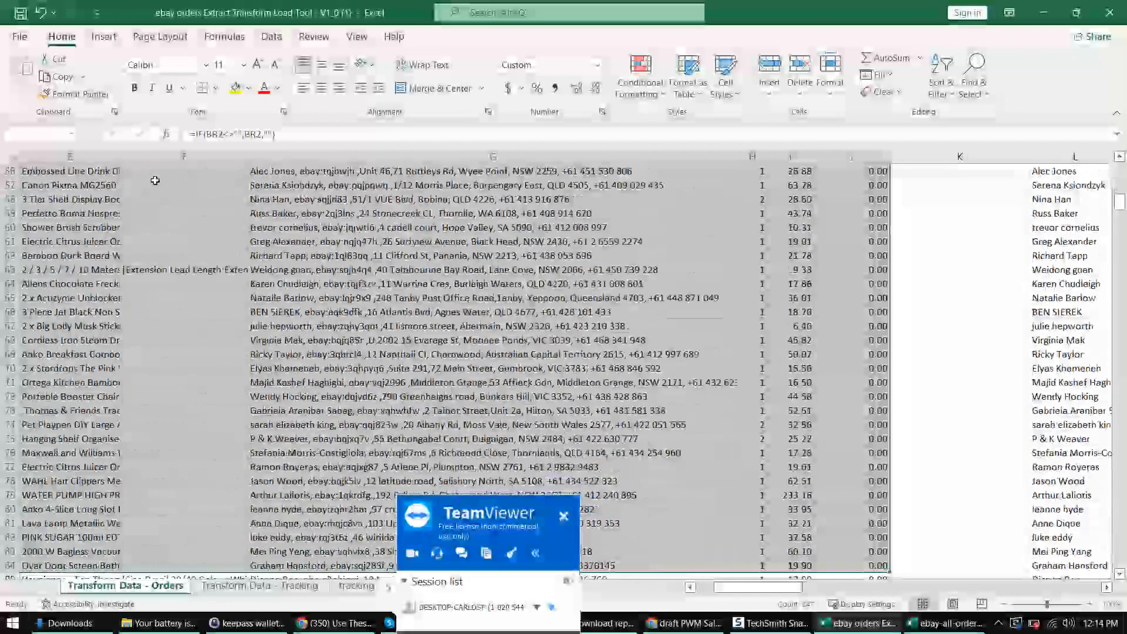
key(shift+Down)
key(shift+Down)
key(shift+Down)
key(shift+Down)
key(shift+Down)
key(shift+Down)
key(shift+Down)
key(shift+Down)
key(shift+Down)
key(shift+Down)
key(shift+Down)
key(shift+Down)
key(shift+Down)
key(shift+Down)
key(shift+Down)
key(shift+Down)
key(shift+Down)
key(shift+Down)
key(shift+Down)
key(shift+Down)
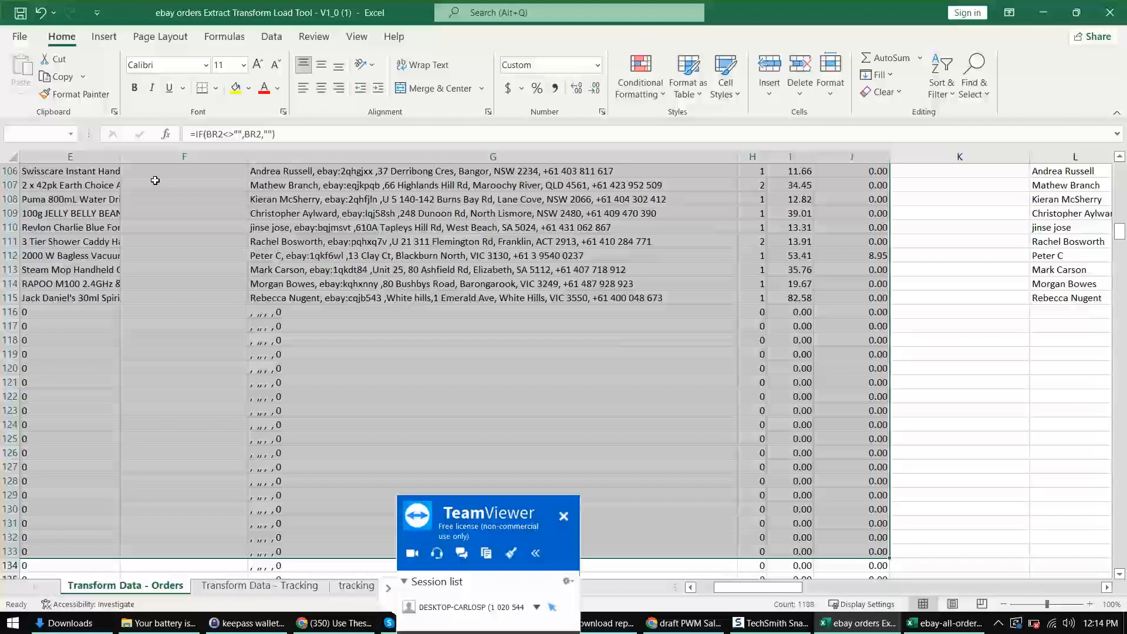
key(shift+Up)
key(shift+Up)
key(shift+Up)
key(shift+Up)
key(shift+Up)
key(shift+Up)
key(shift+Up)
key(shift+Up)
key(shift+Up)
key(shift+Up)
key(shift+Up)
key(shift+Up)
key(shift+Up)
key(shift+Up)
key(shift+Up)
key(shift+Up)
key(shift+Up)
key(shift+Up)
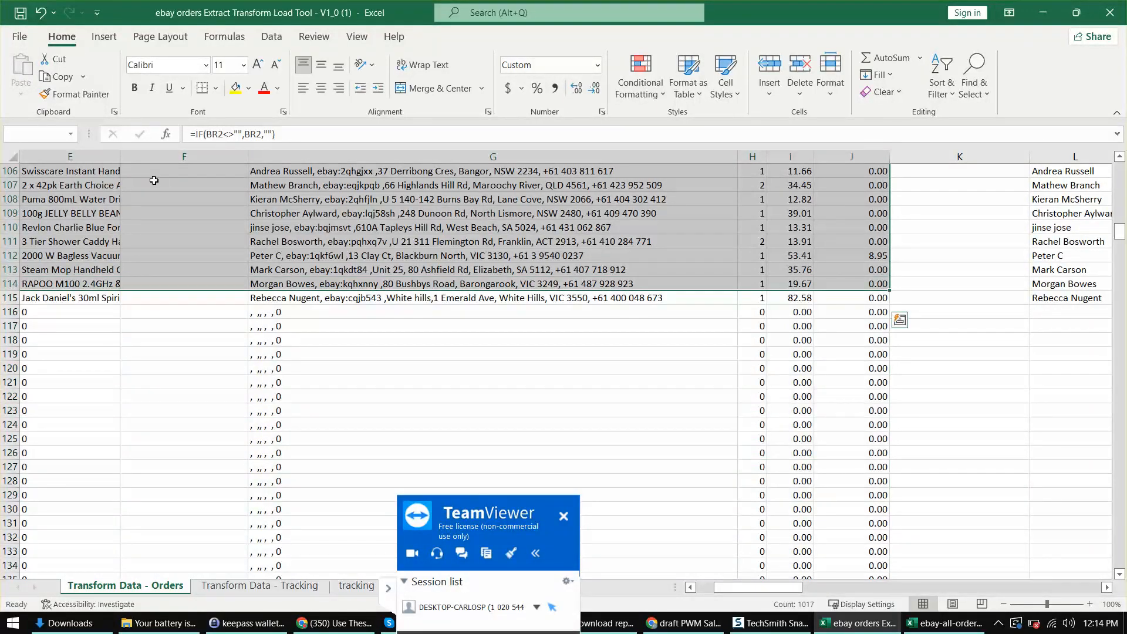
key(shift+Down)
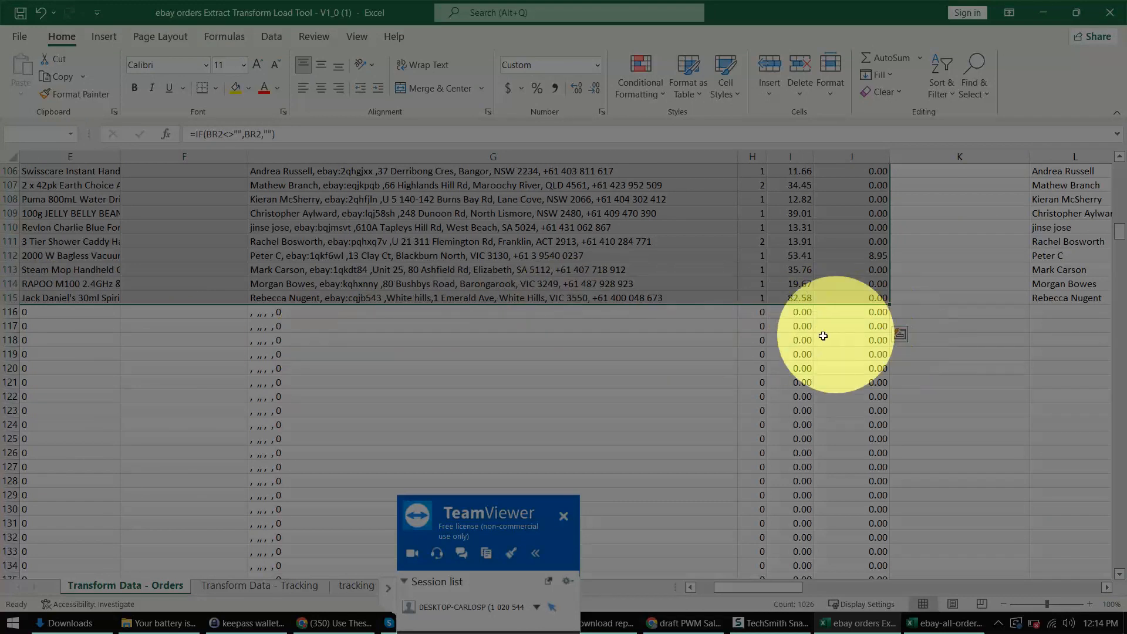
right_click(631, 194)
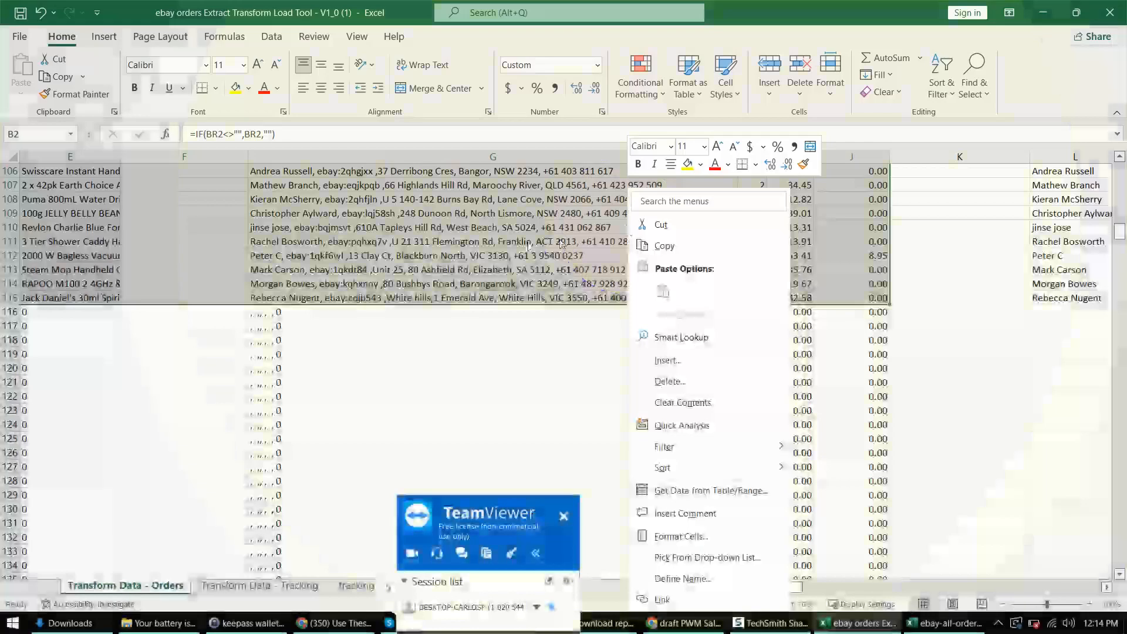
click(704, 245)
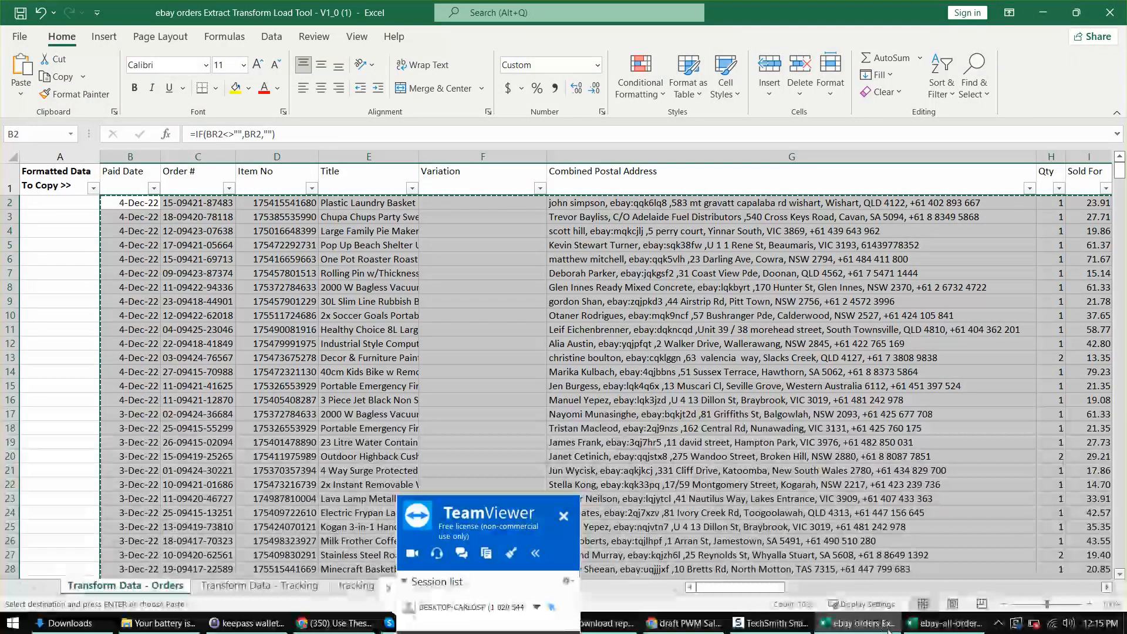
Switch to the draft PWM Sales Orders - Load & Import spreadsheet in Google Sheets and open the Hira-lane - Sales 2022-12 sheet.
drag(526, 516, 578, 615)
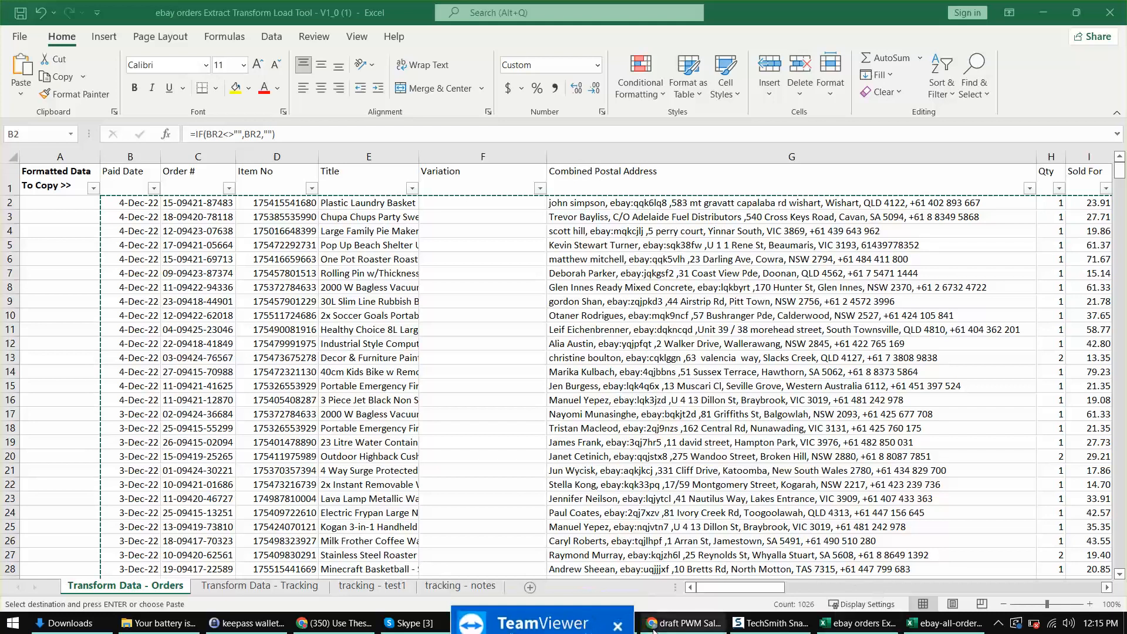
click(677, 629)
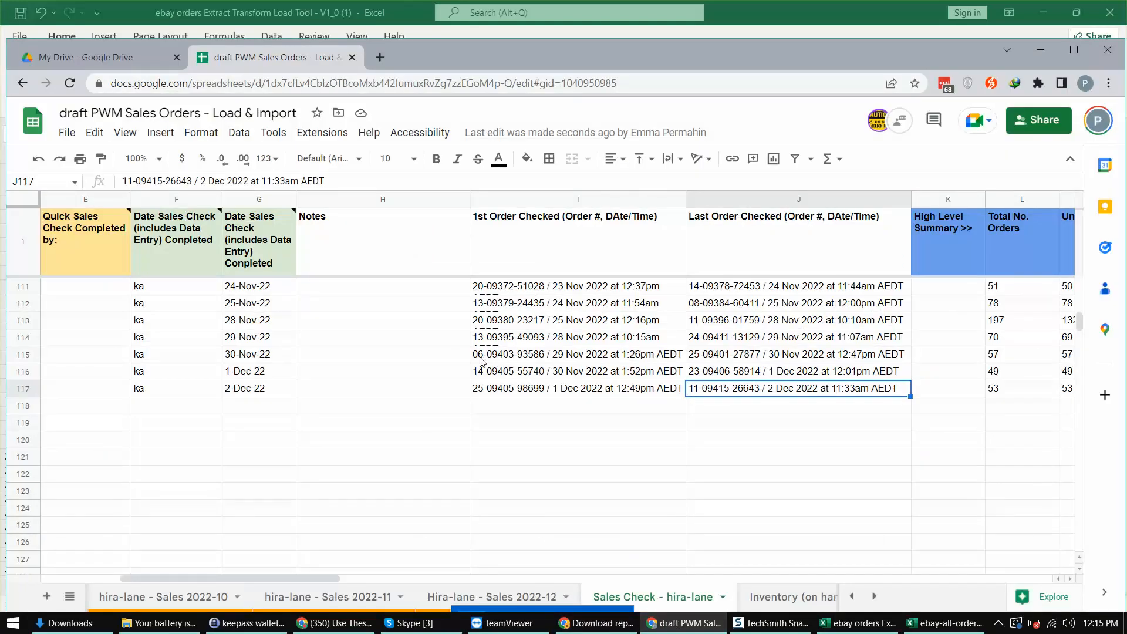
key(ctrl)
key(ctrl)
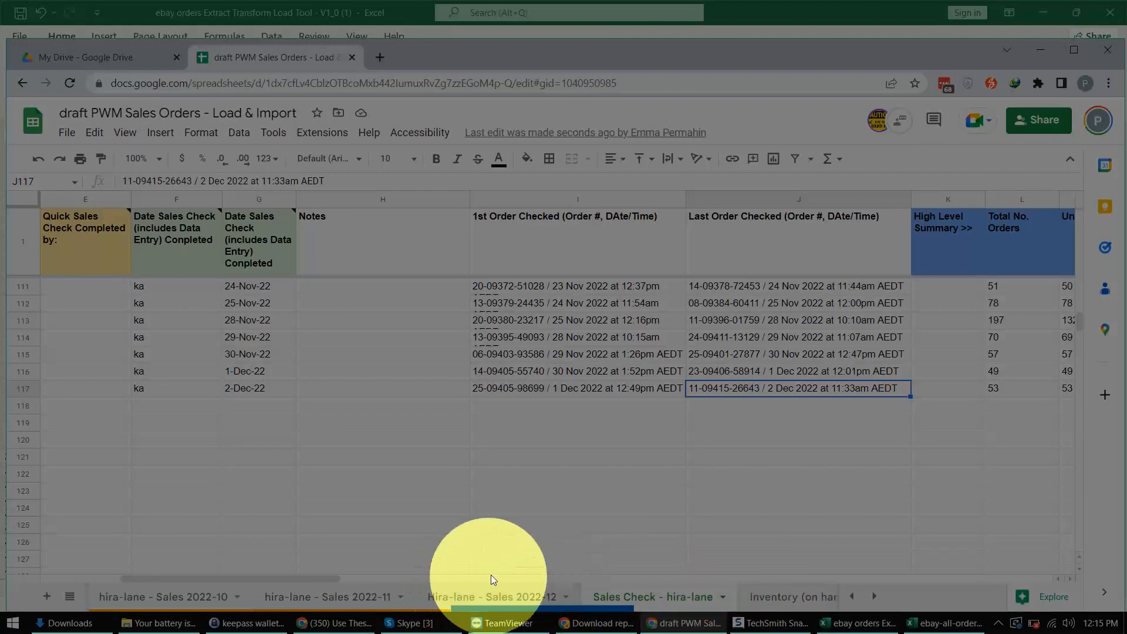
click(518, 596)
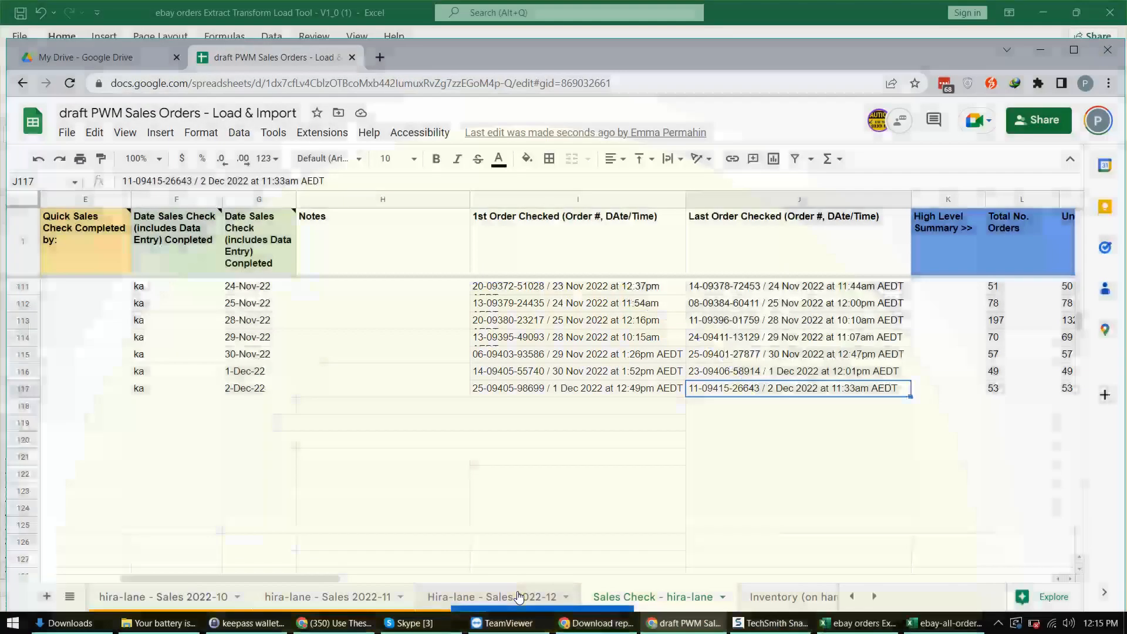
key(ctrl)
key(ctrl)
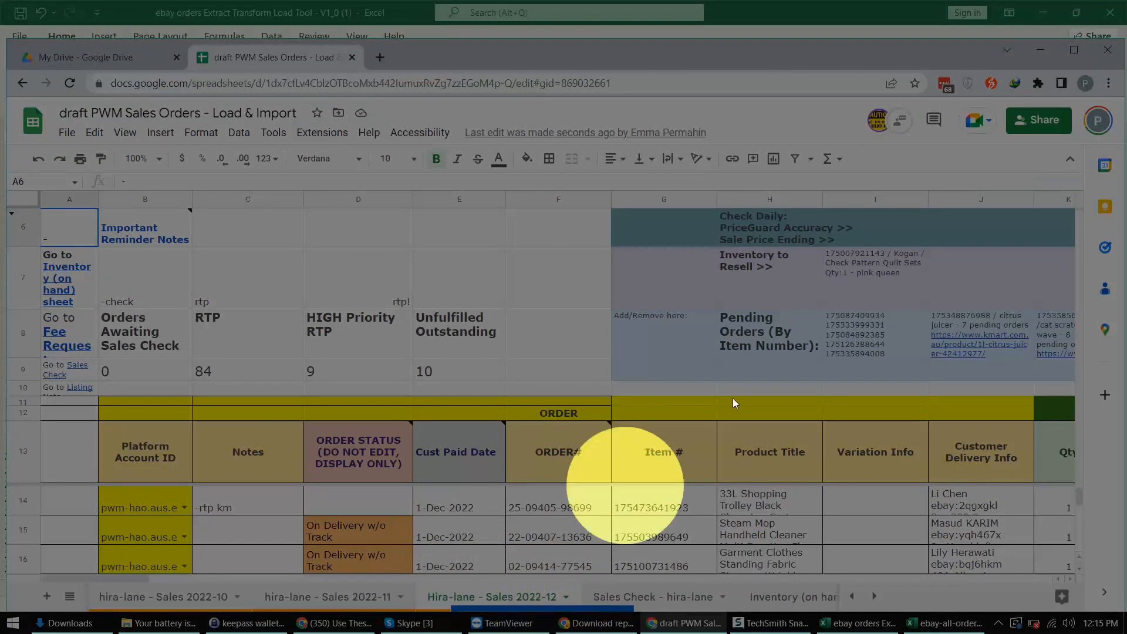
Set the sheet zoom to 75% and locate the first empty order rows below the last December order.
scroll(657, 400, down, 4)
scroll(528, 492, down, 3)
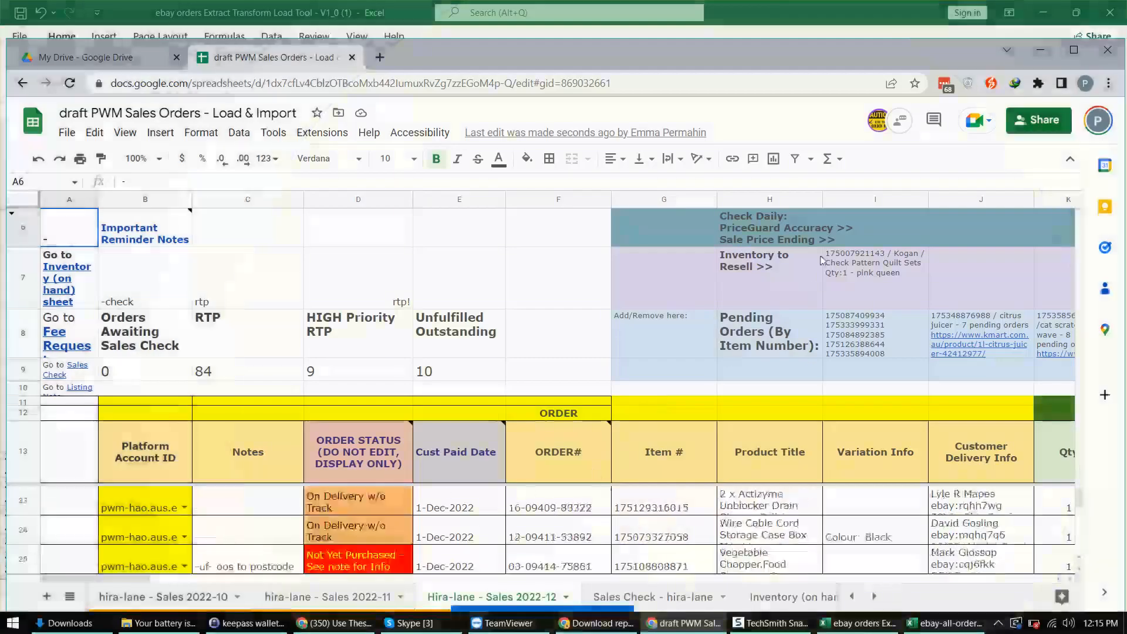
scroll(568, 441, down, 2)
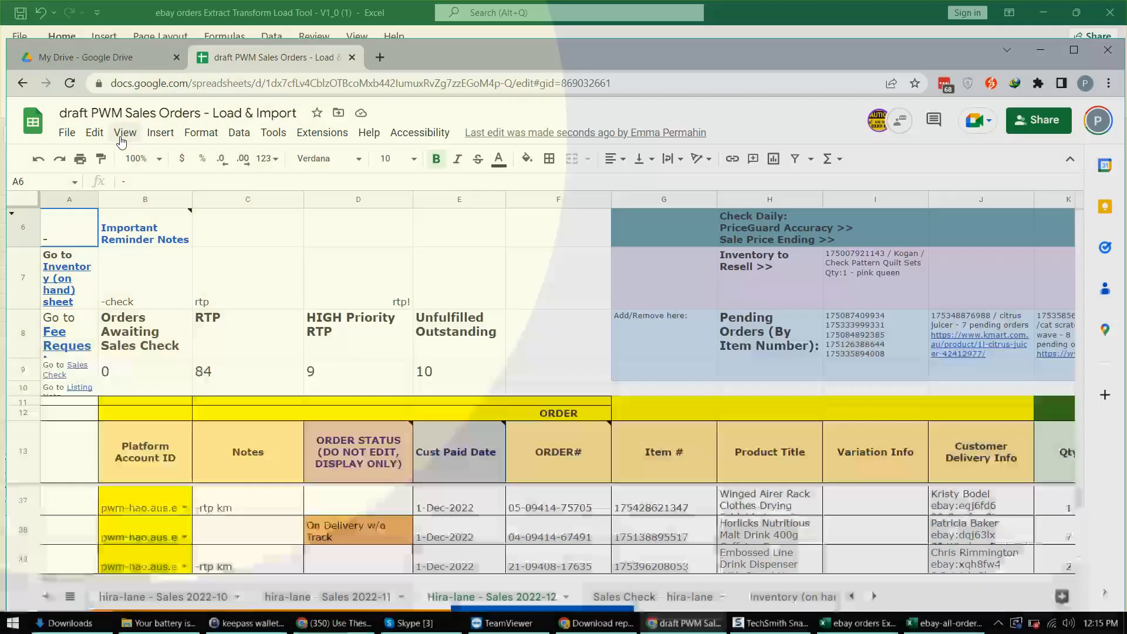
click(124, 133)
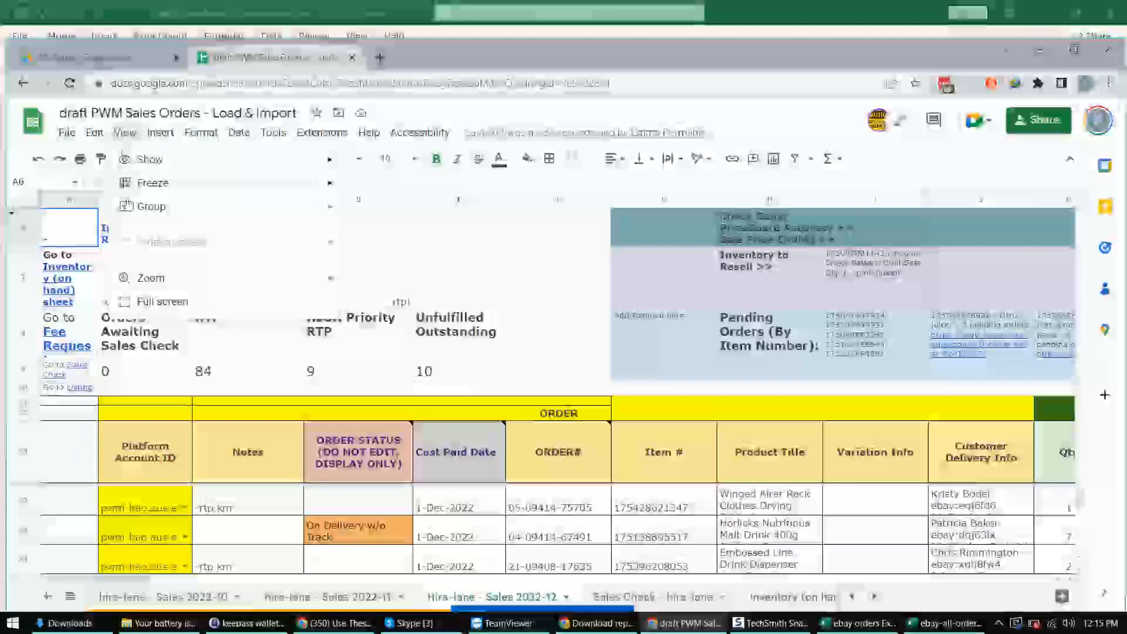
mouse_move(191, 281)
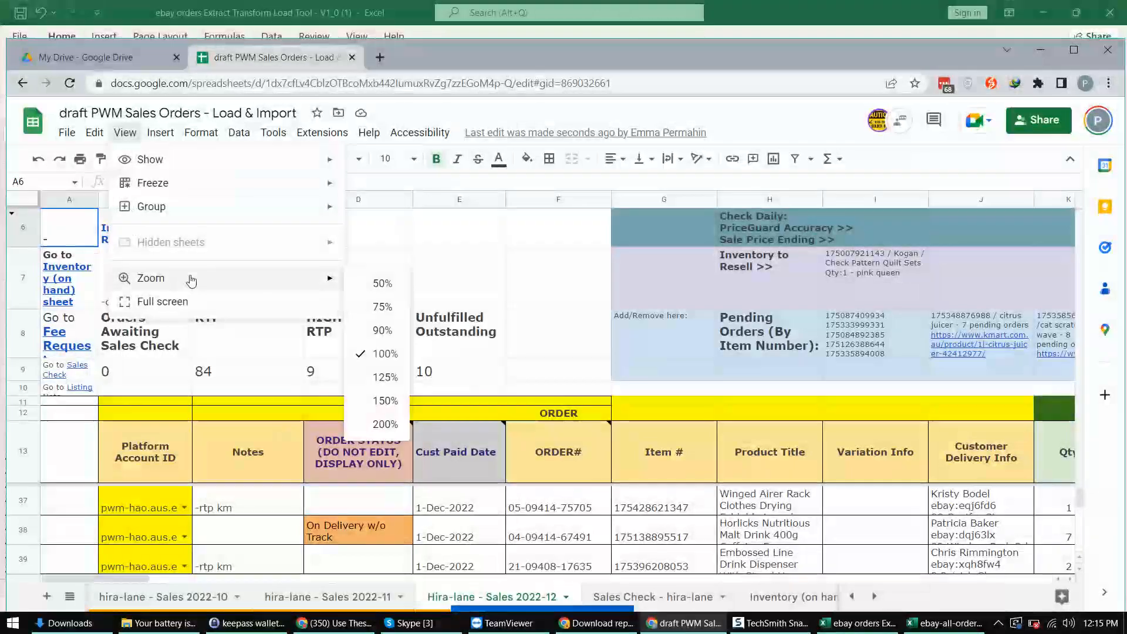
click(383, 307)
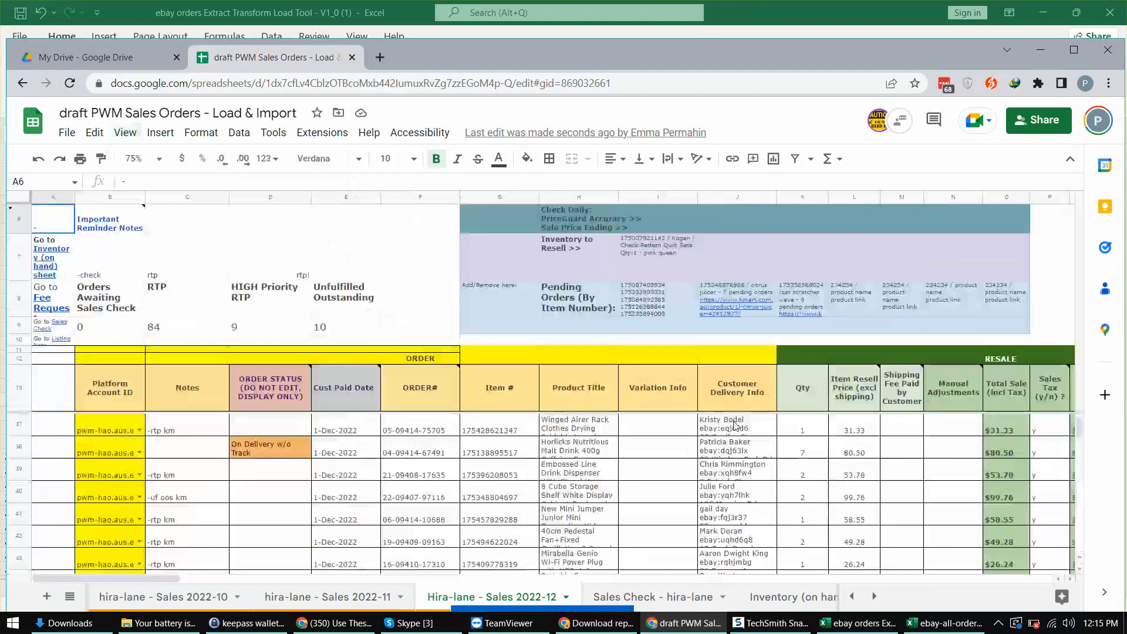
scroll(280, 470, down, 12)
scroll(263, 467, down, 20)
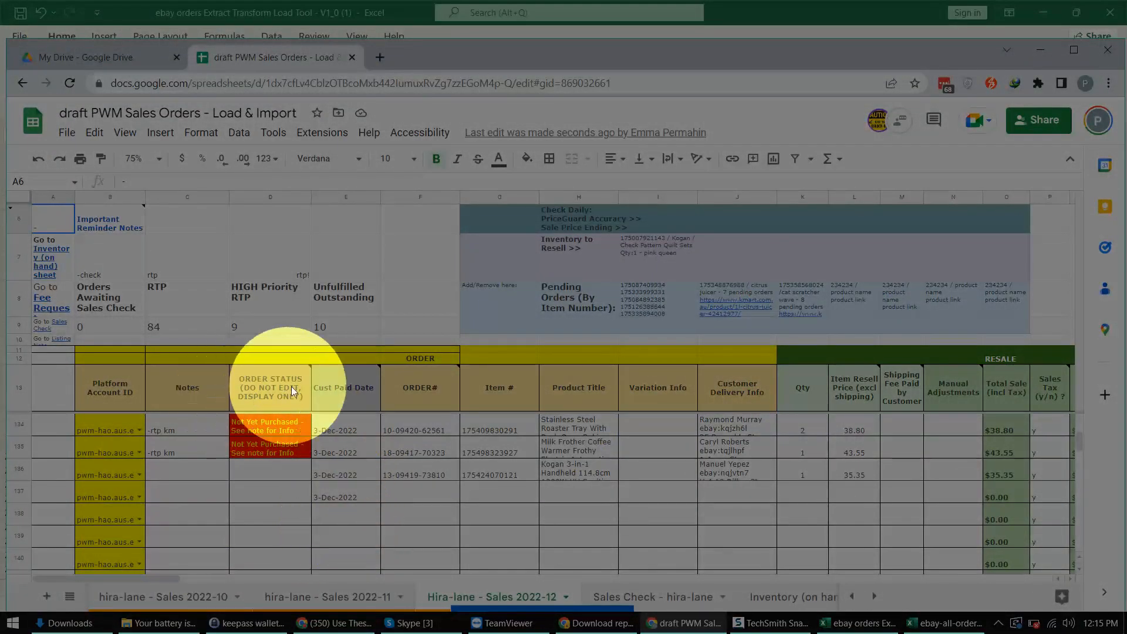
mouse_move(336, 388)
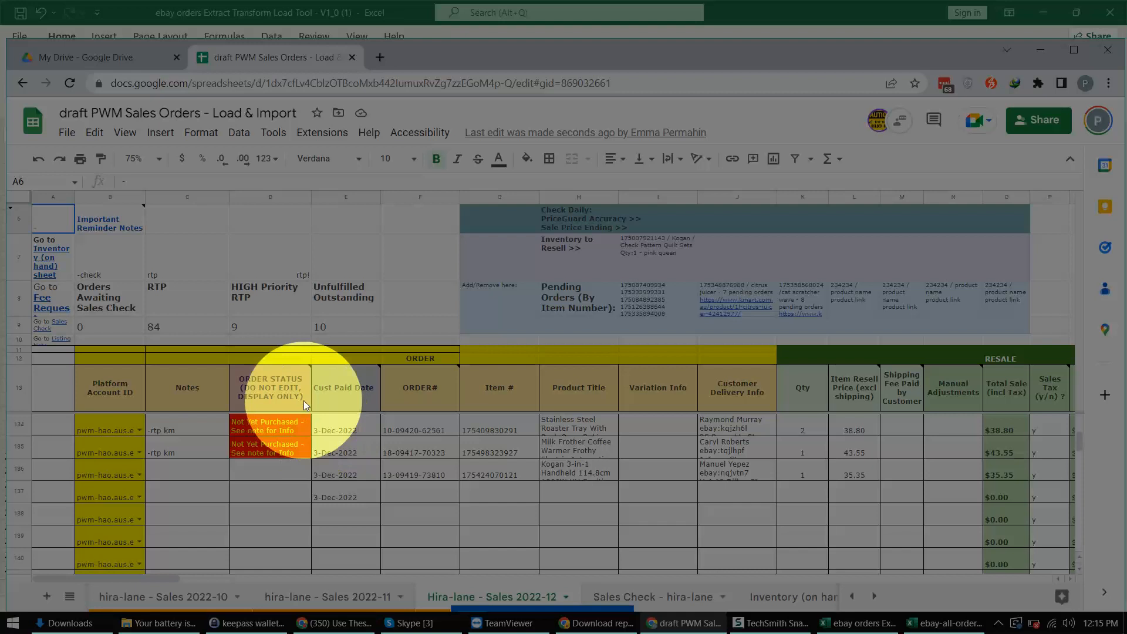
mouse_move(304, 400)
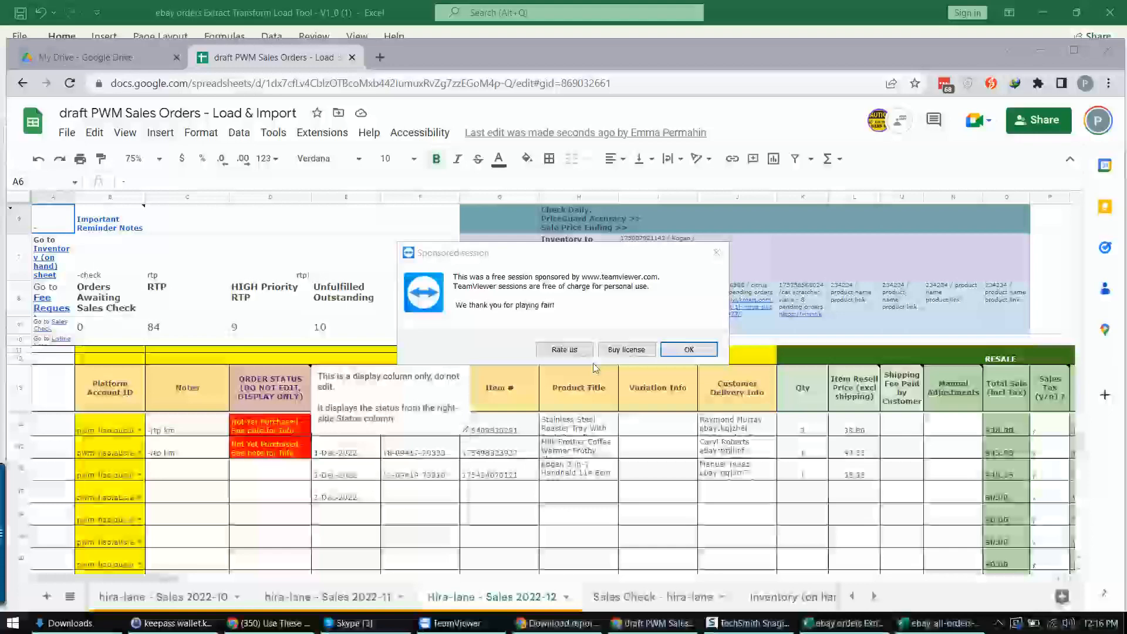
Dismiss the TeamViewer sponsored-session message and paste the copied orders as values only, starting at cell E139 under Cust Paid Date.
click(688, 355)
click(689, 349)
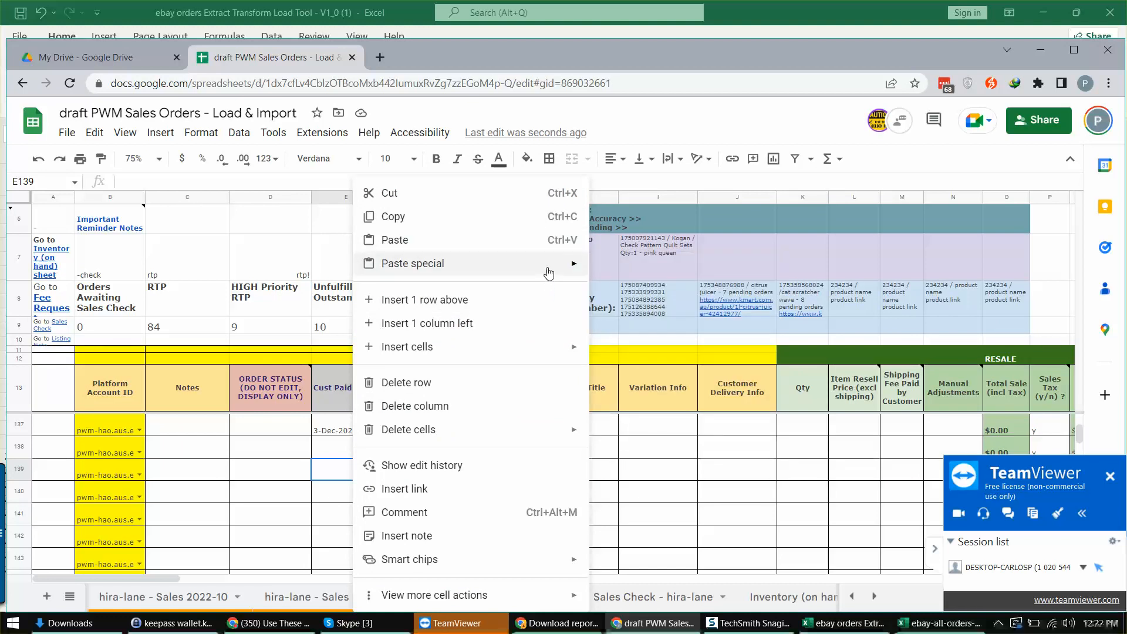
mouse_move(548, 265)
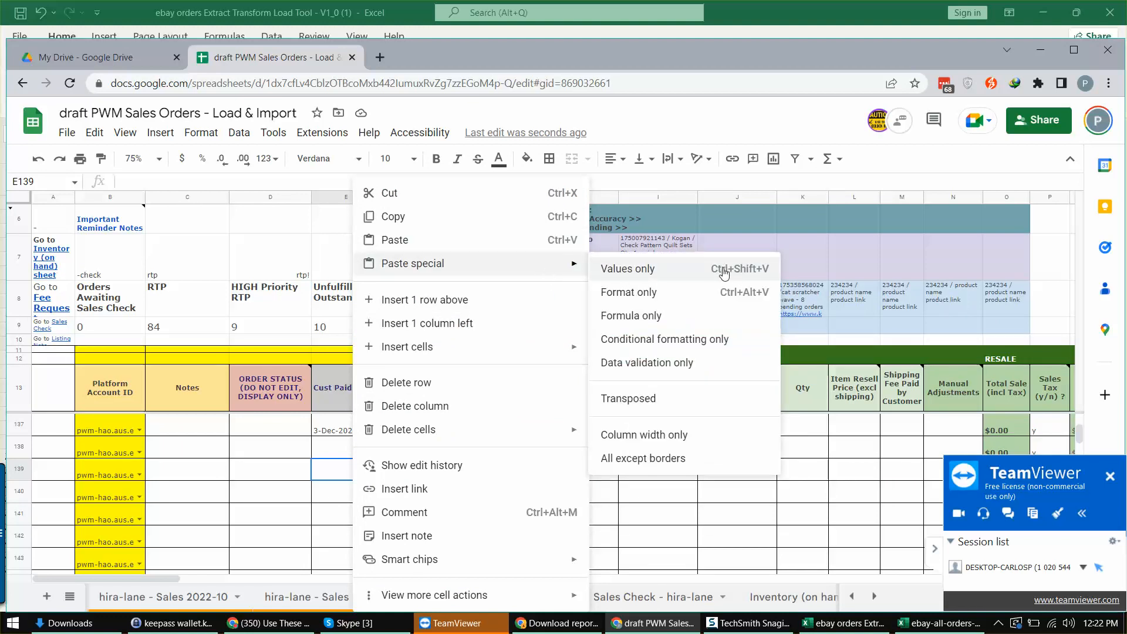
click(662, 276)
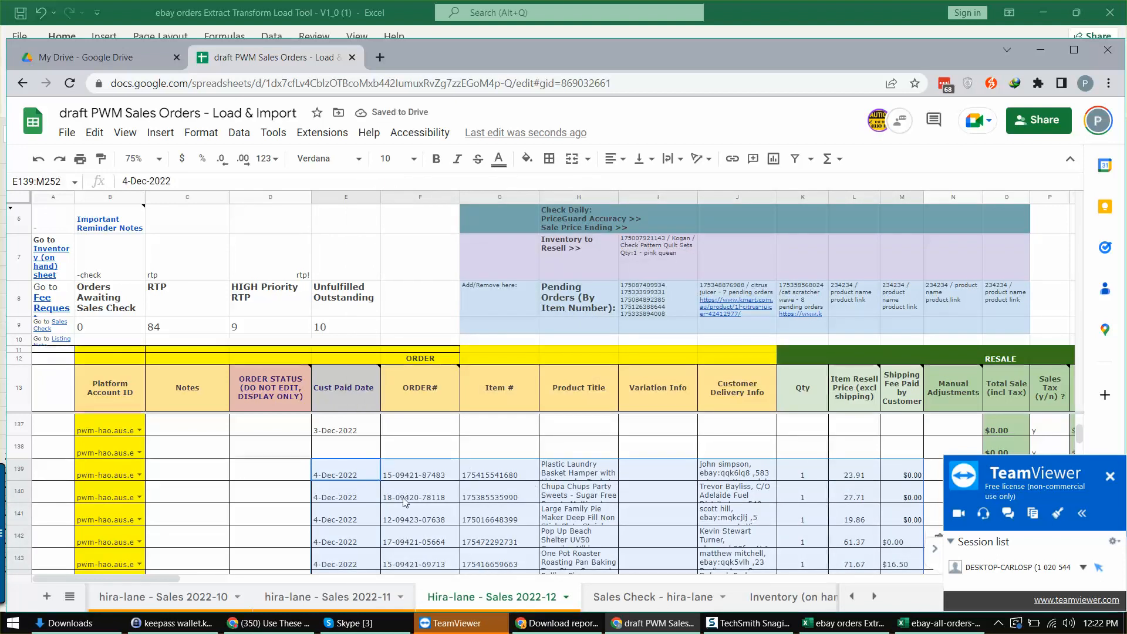
Check the first pasted order row against the column headers from Cust Paid Date through Shipping Fee Paid by Customer.
click(390, 478)
click(505, 474)
click(446, 445)
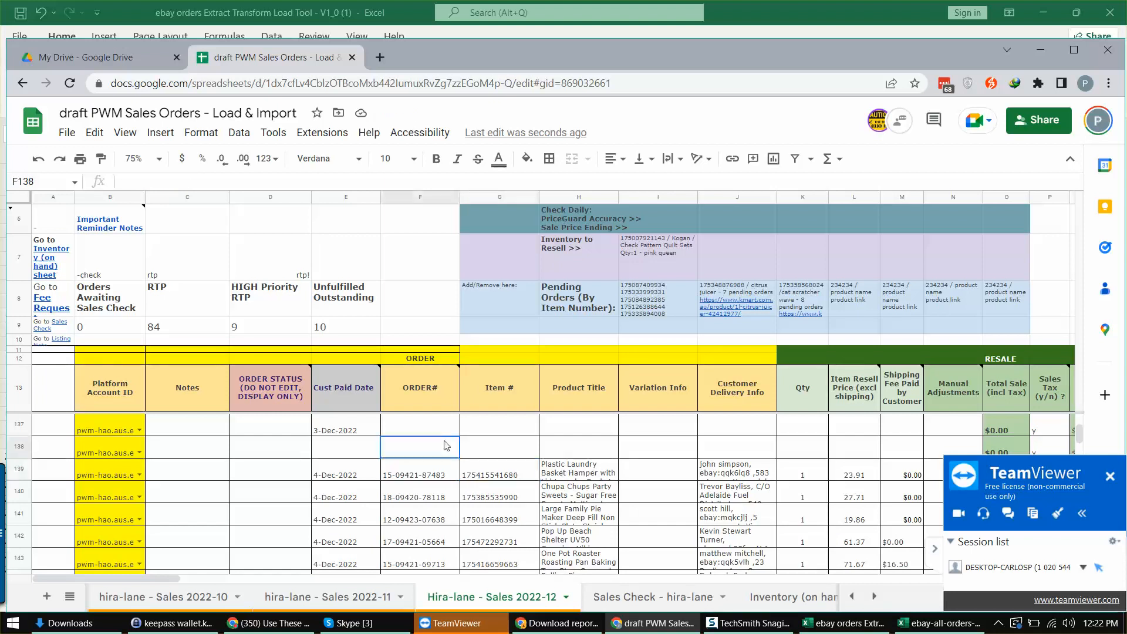
click(429, 473)
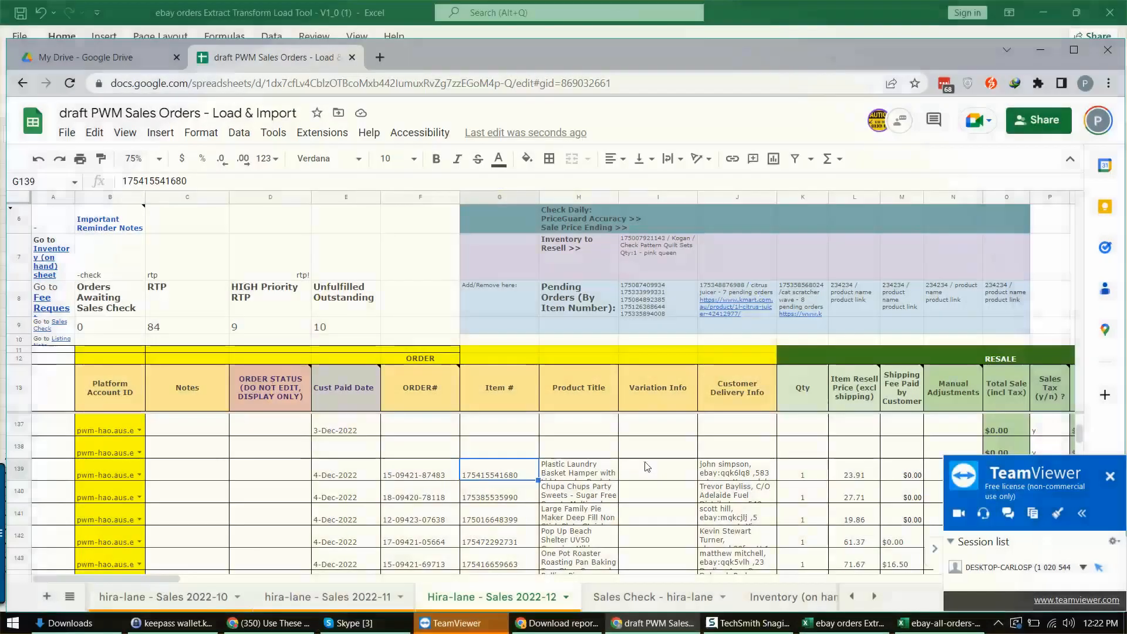
drag(658, 469, 671, 436)
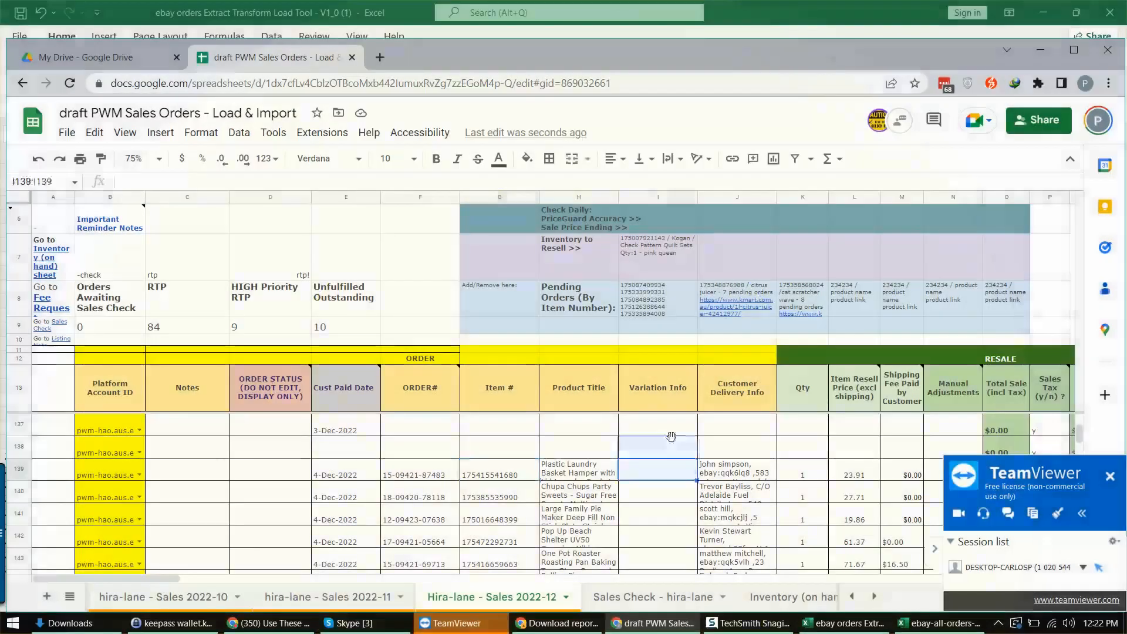
click(674, 444)
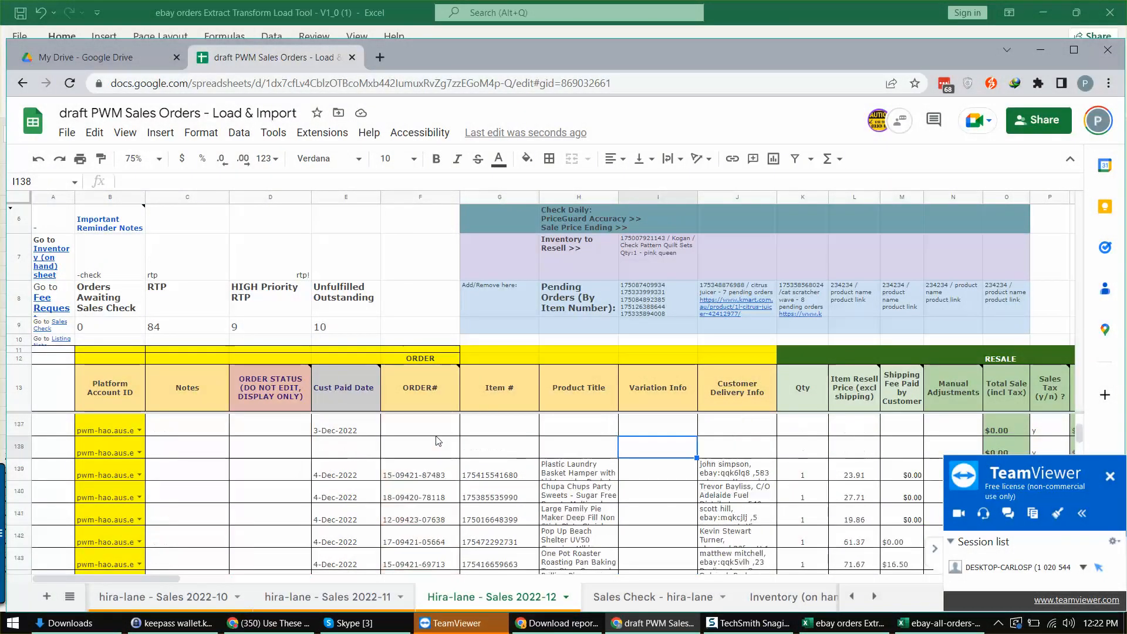
click(344, 473)
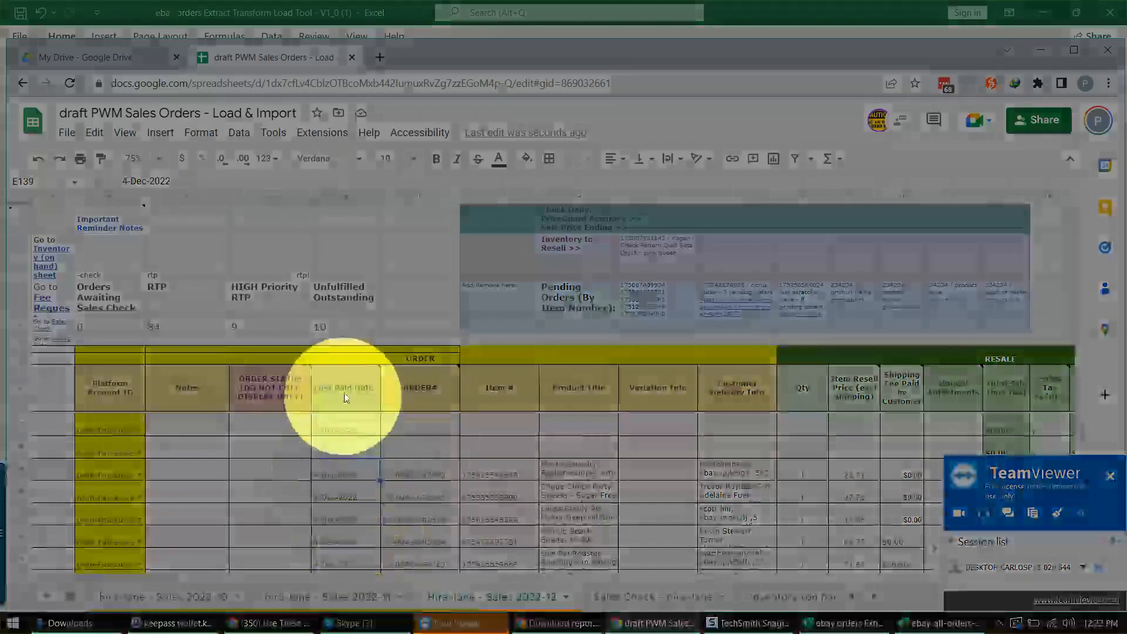
mouse_move(424, 386)
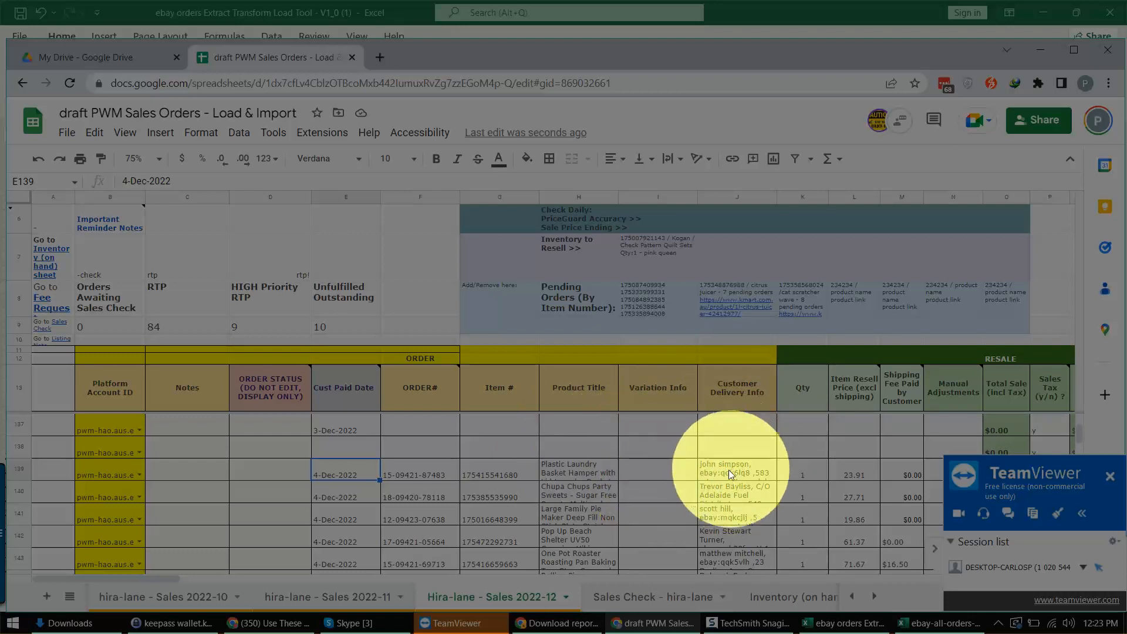
mouse_move(867, 392)
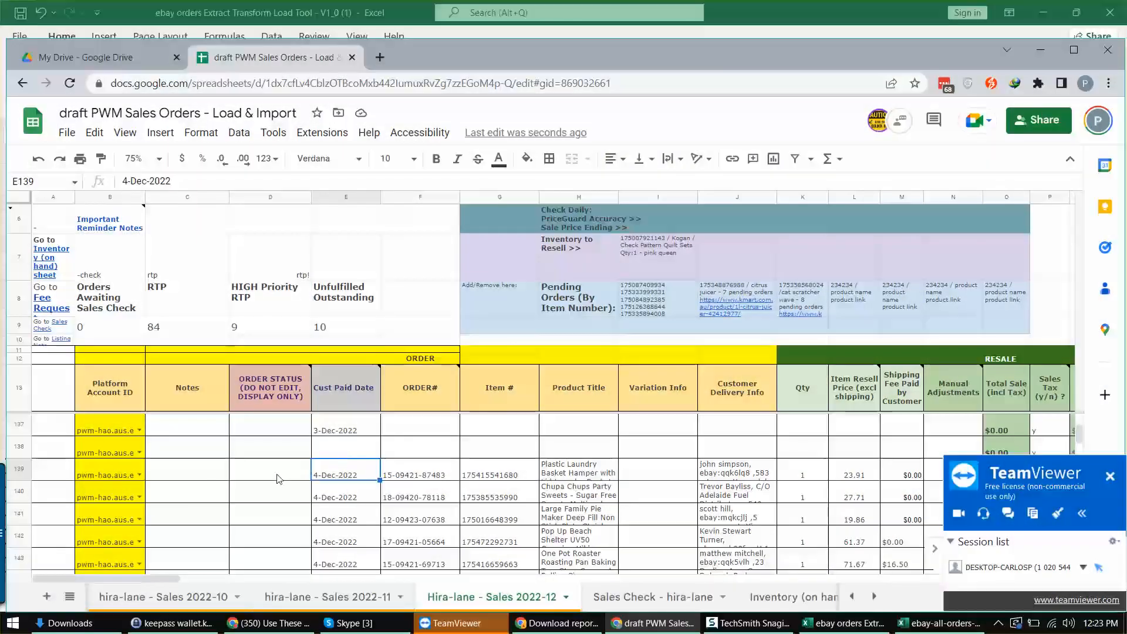
Examine row 139 across to the calculated Total Sale (excl Tax) column and return to Cust Paid Date.
key(Right)
key(Right)
key(Right)
key(Right)
key(Right)
key(Right)
key(Right)
key(Right)
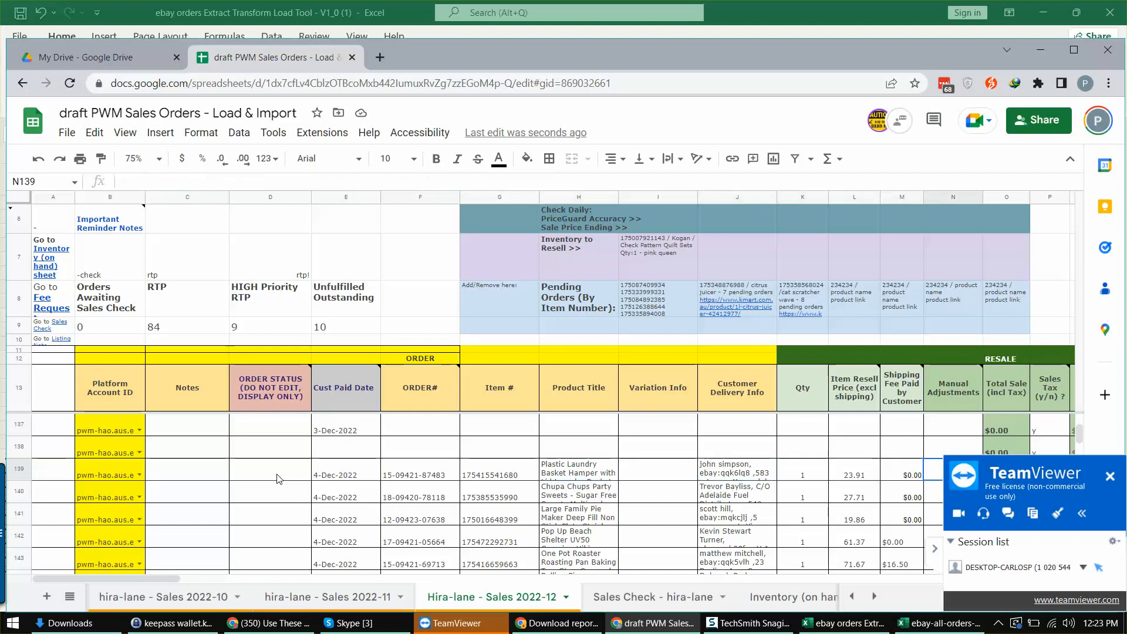
key(Right)
key(Right)
key(Right)
key(Right)
key(Right)
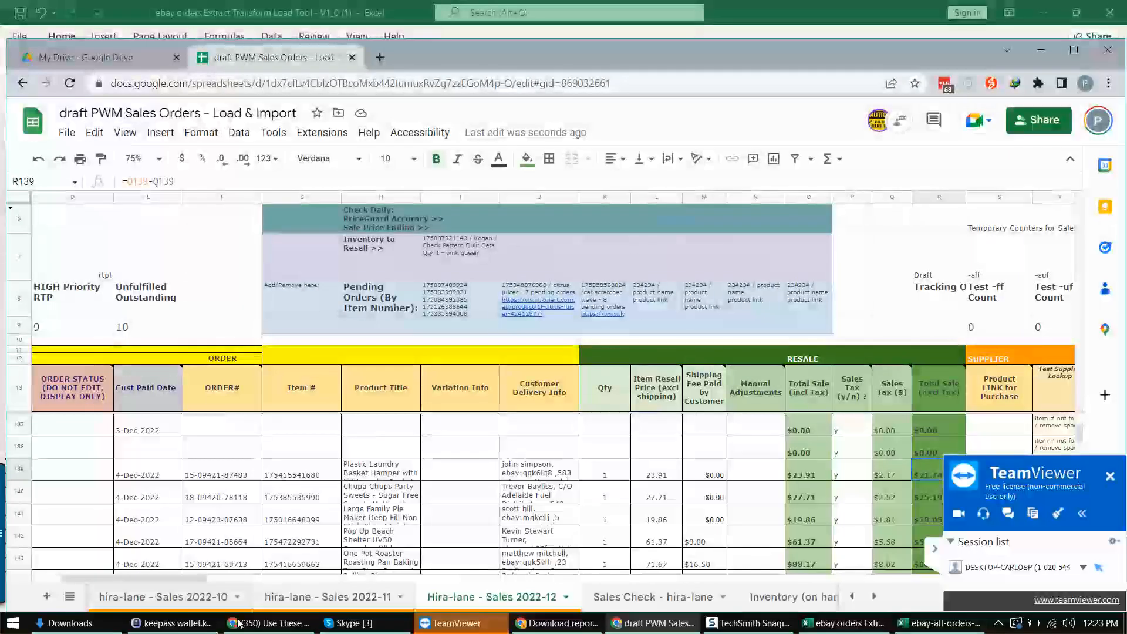
key(Left)
key(Left)
key(Left)
key(Left)
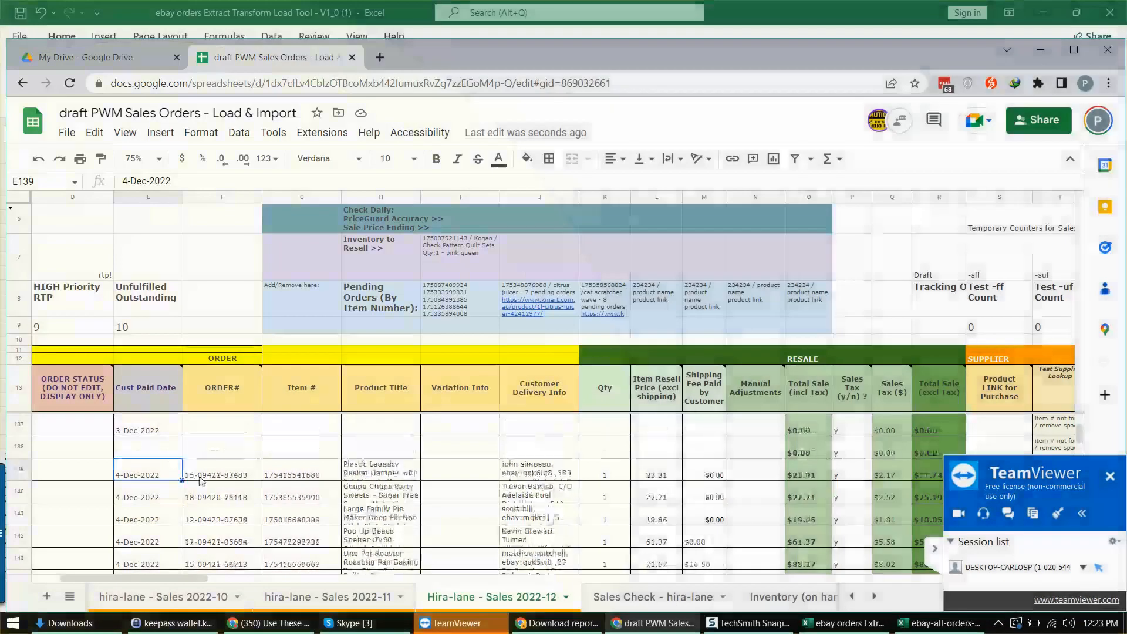
Check the ORDER# column down the pasted rows for highlighted order numbers and dismiss the TeamViewer sponsored-session message.
click(221, 472)
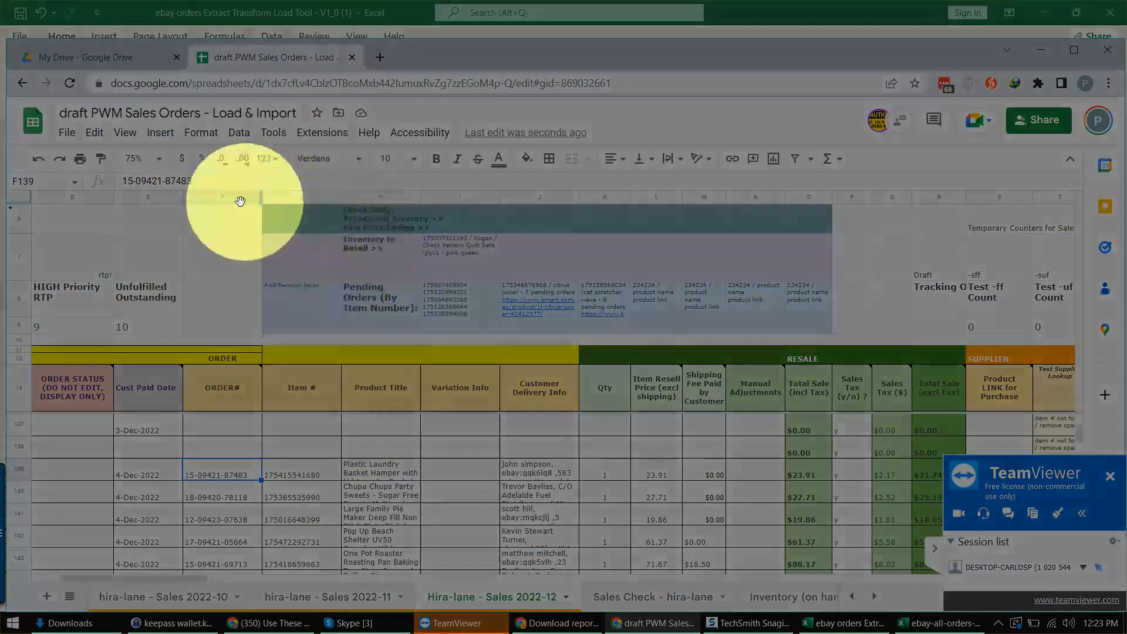
click(233, 198)
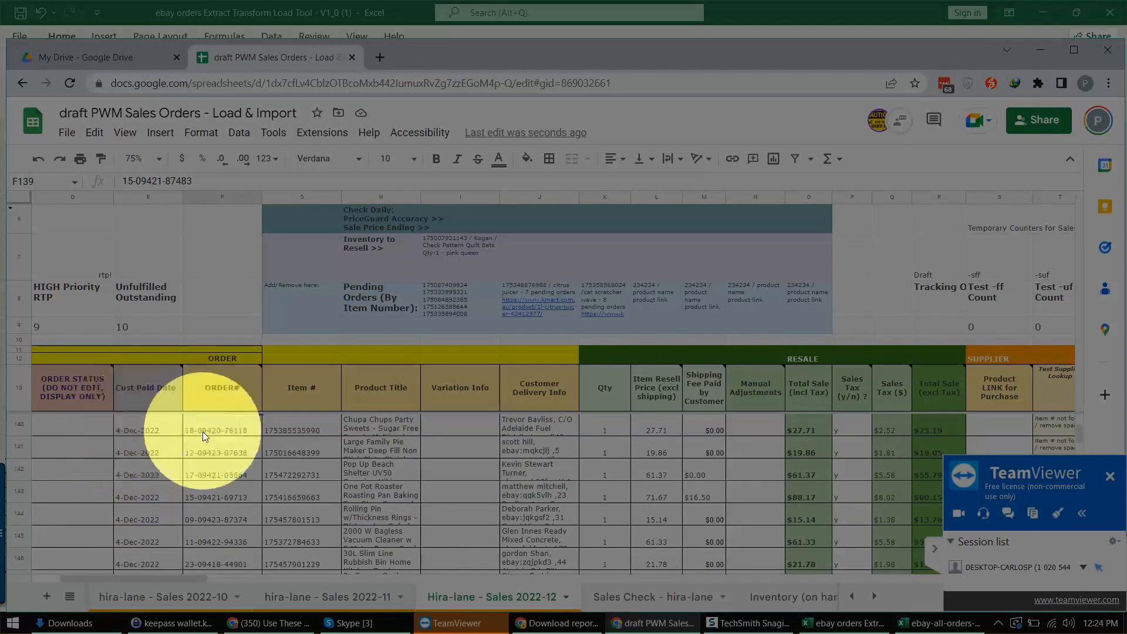
click(211, 536)
scroll(233, 499, down, 8)
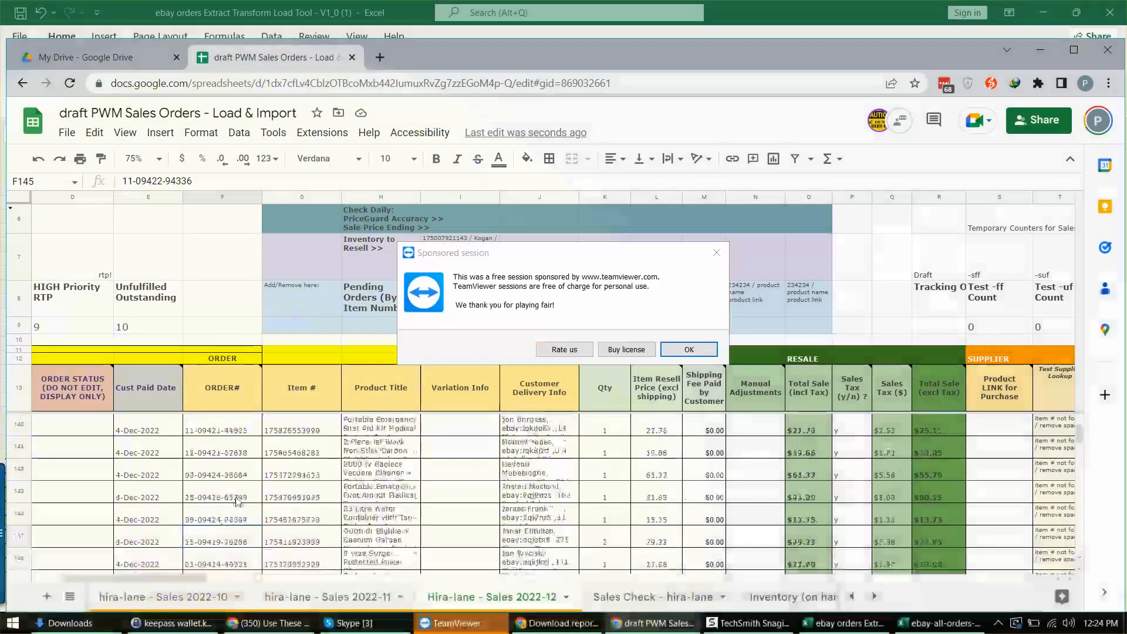
click(683, 351)
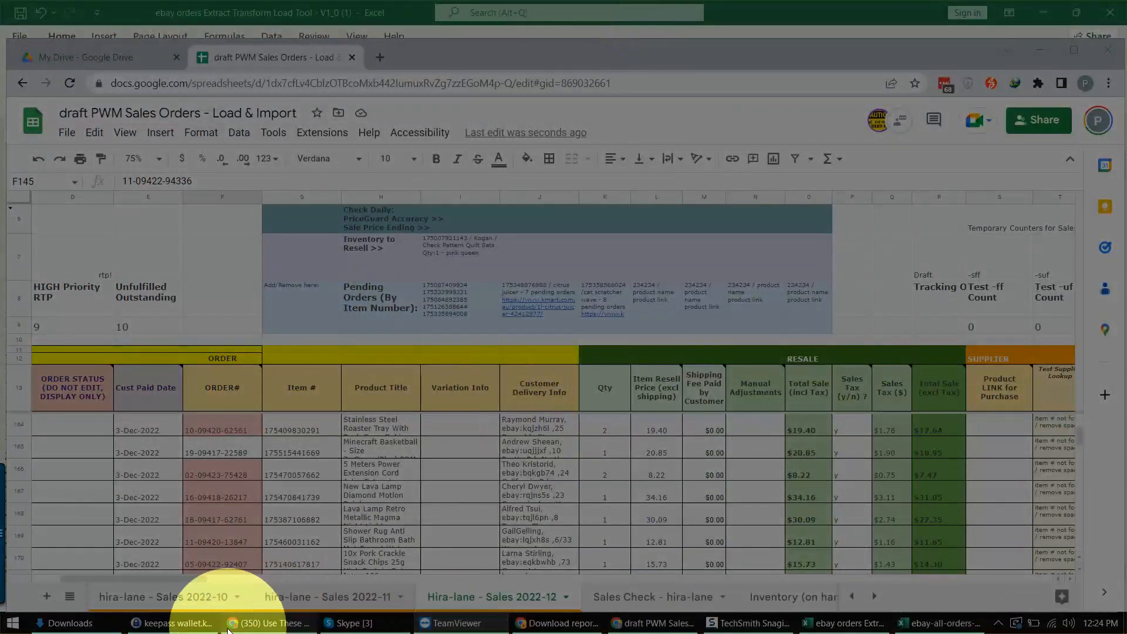
Switch to the ebay orders Extract Transform Load Tool in Excel and examine the Combined Postal Address formula and its source address columns.
click(998, 622)
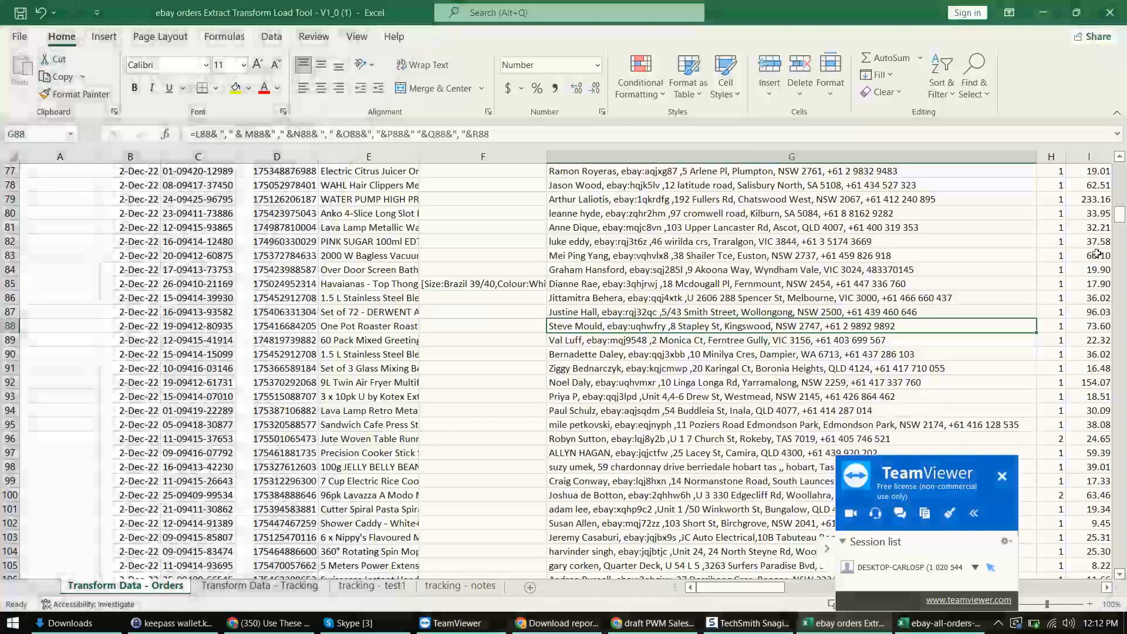
drag(1120, 215, 1126, 163)
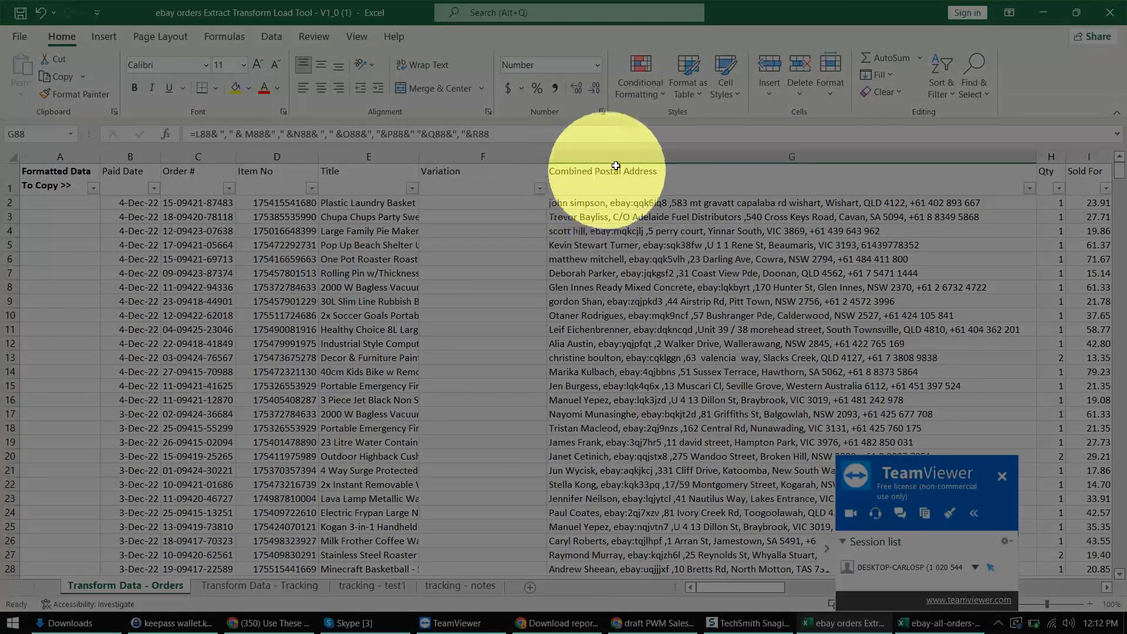
click(604, 230)
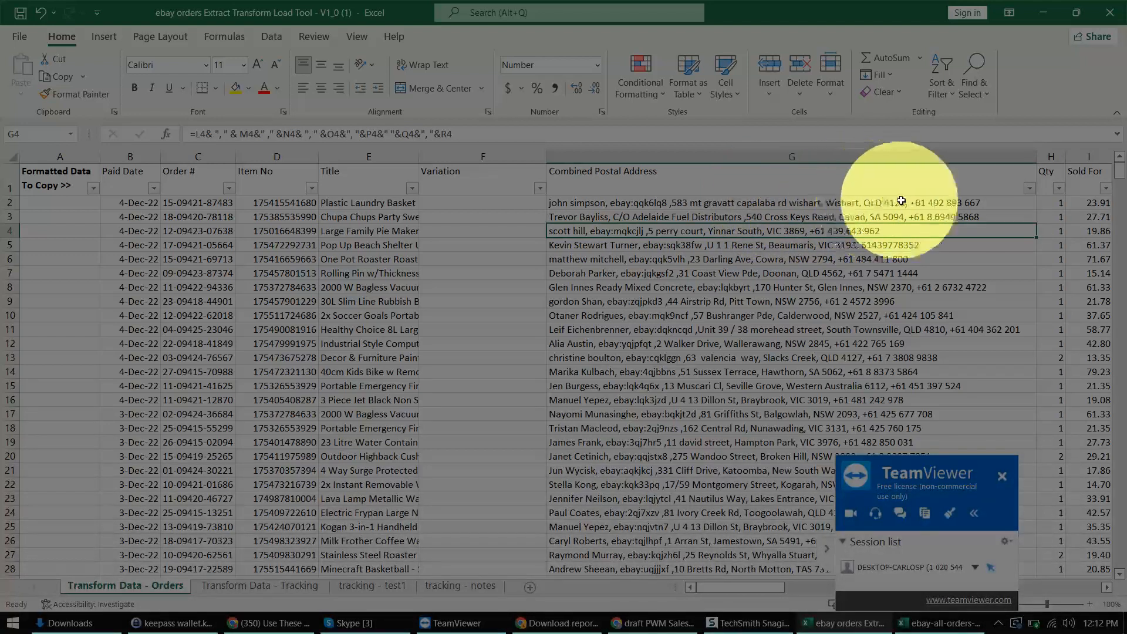
click(867, 217)
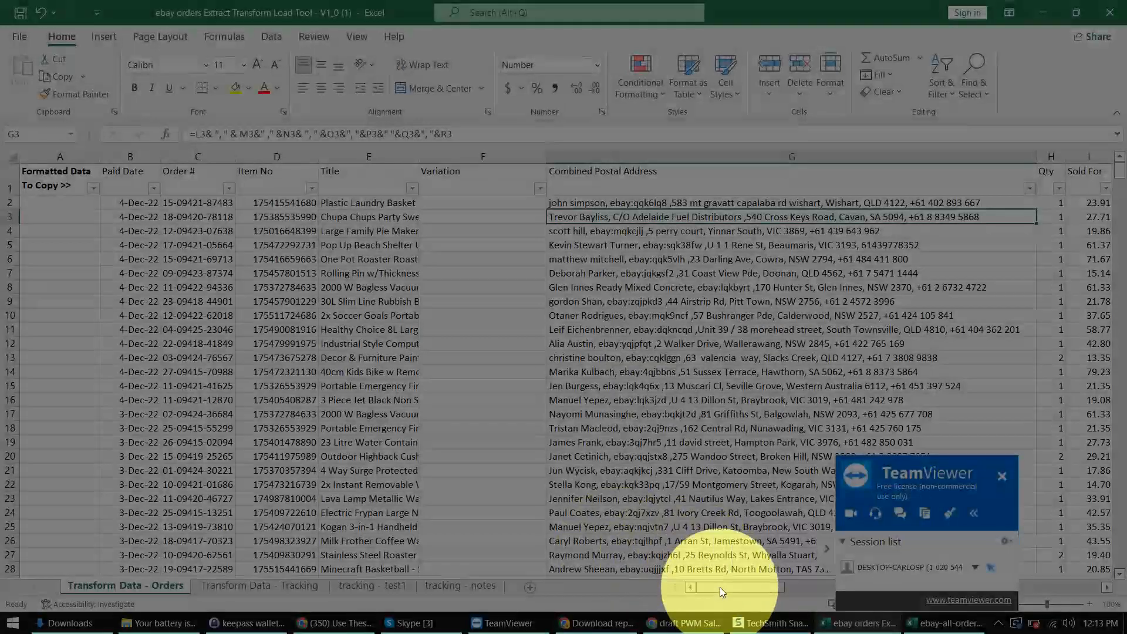
drag(719, 587, 753, 604)
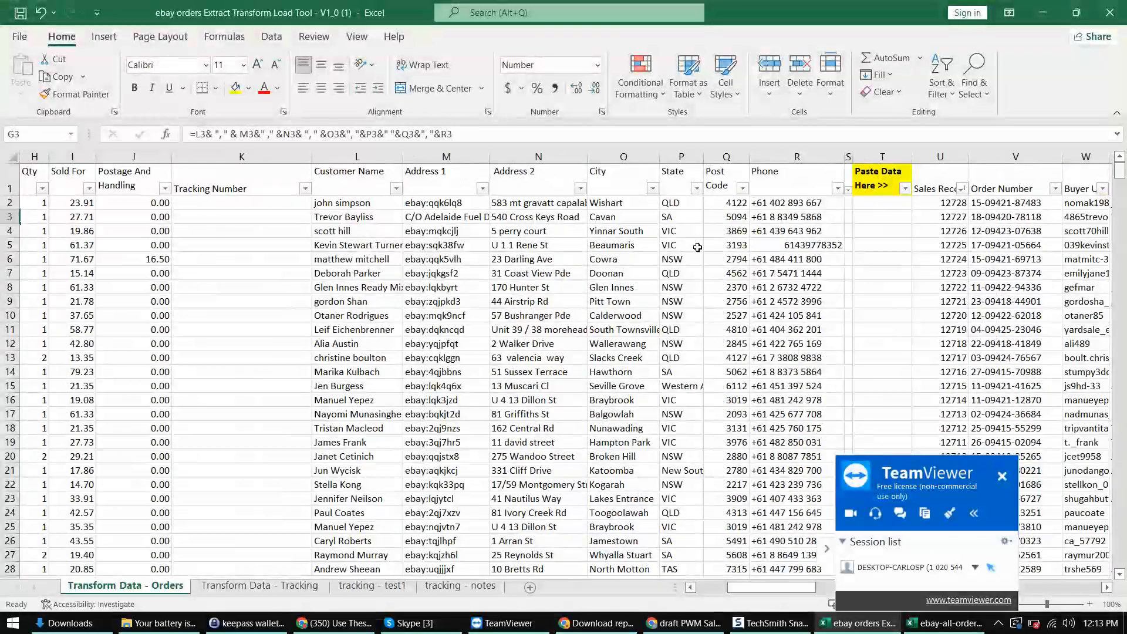
Examine the Sold For formula in I2 and its raw source cell AV2, moving the TeamViewer panel out of the way.
click(175, 274)
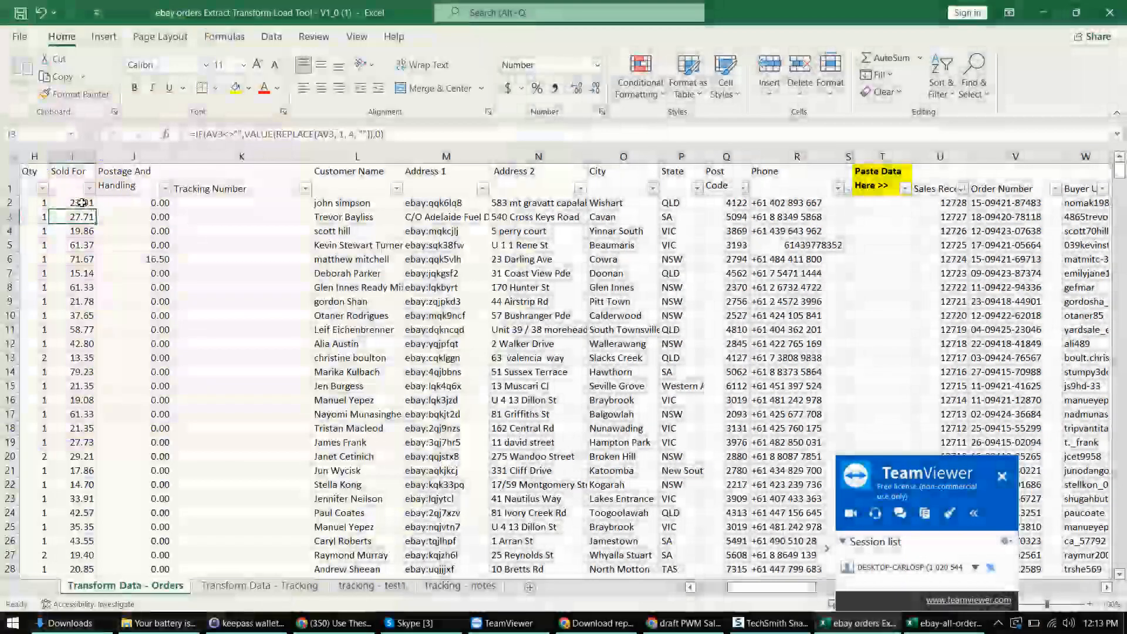
click(84, 207)
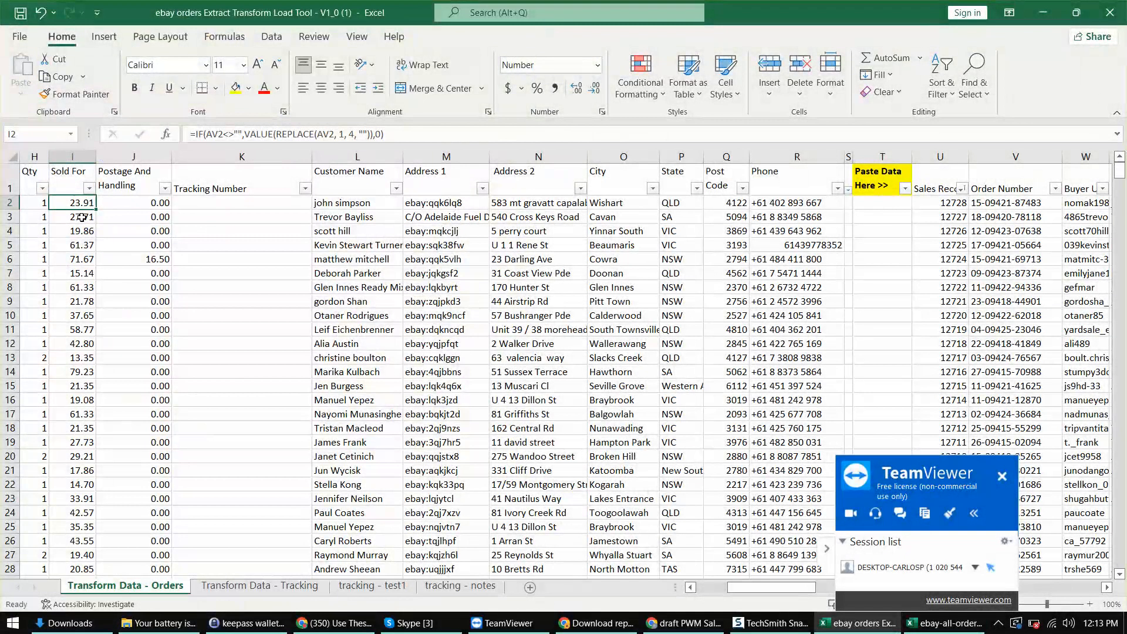
key(ctrl)
key(ctrl)
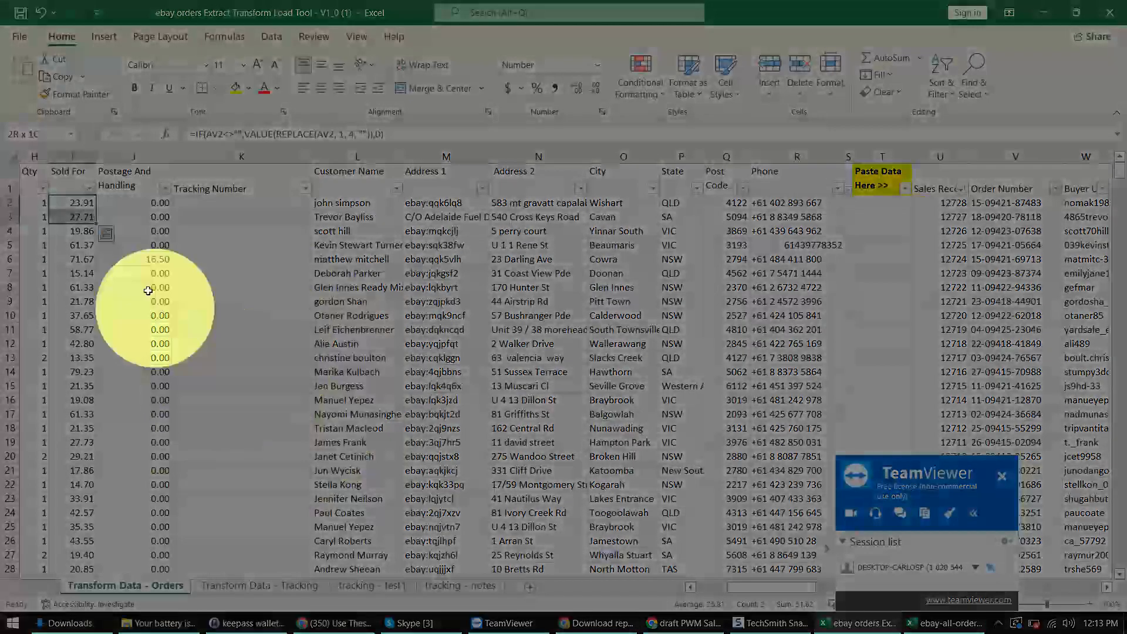
drag(924, 466, 486, 506)
key(ctrl)
key(ctrl)
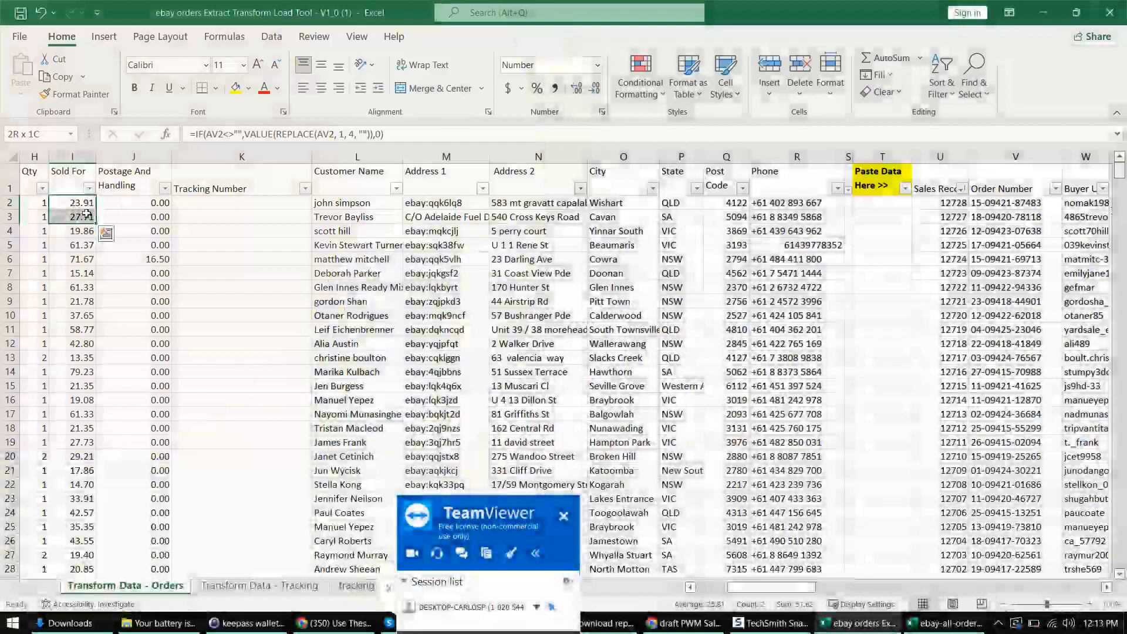
click(85, 216)
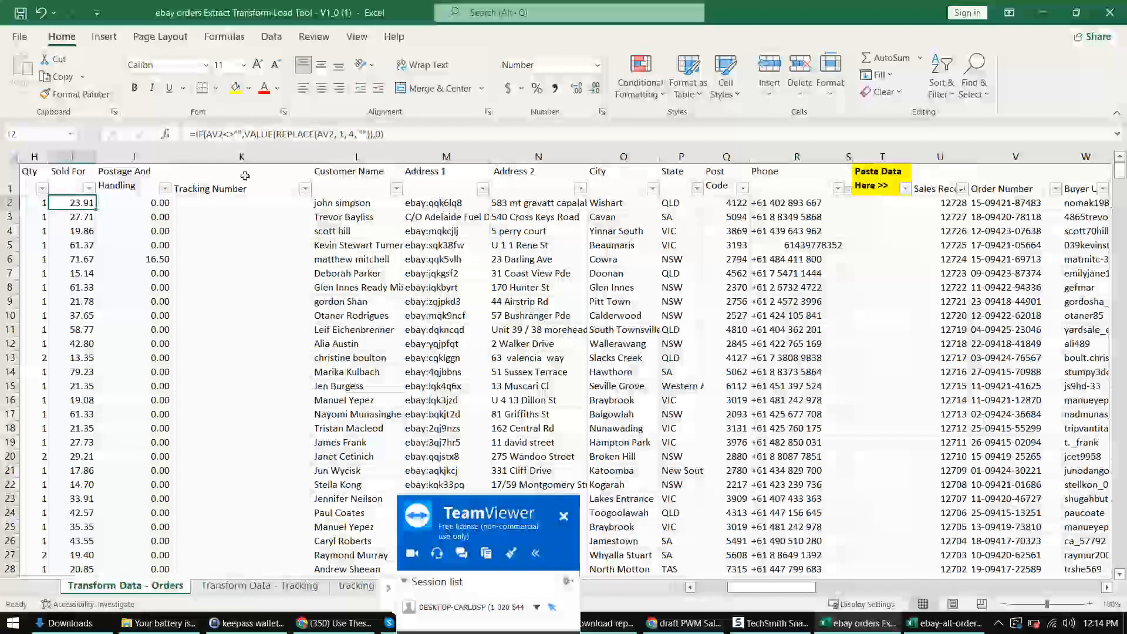
drag(777, 590, 915, 587)
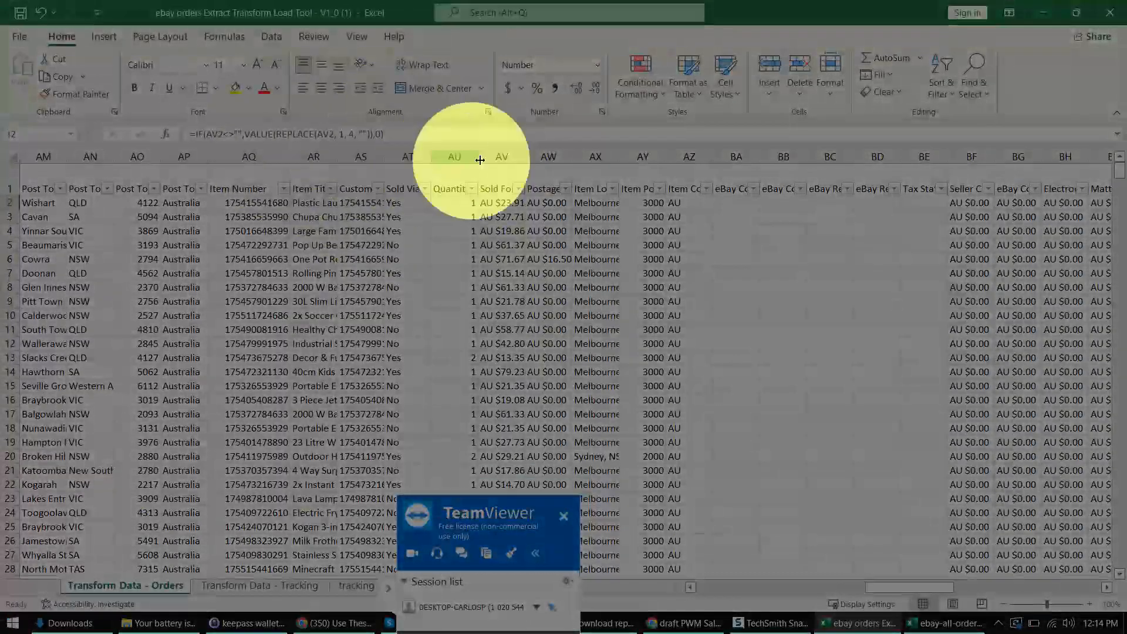
click(502, 202)
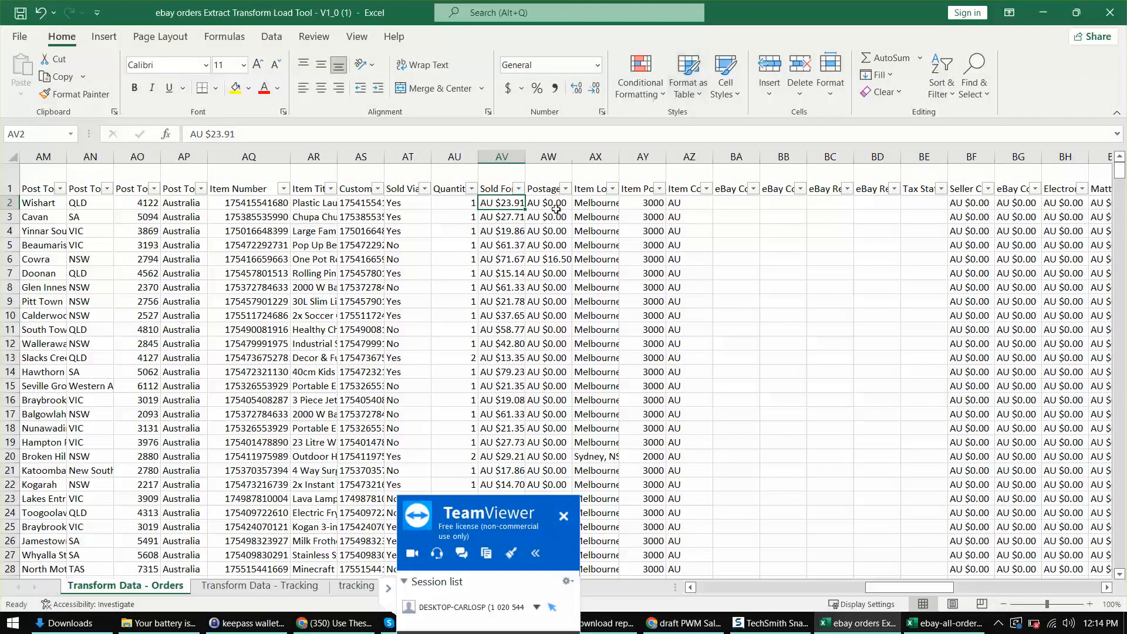
Copy the formatted order rows from Paid Date through Postage And Handling, from B2 down to the last real order in row 115.
drag(936, 587, 769, 613)
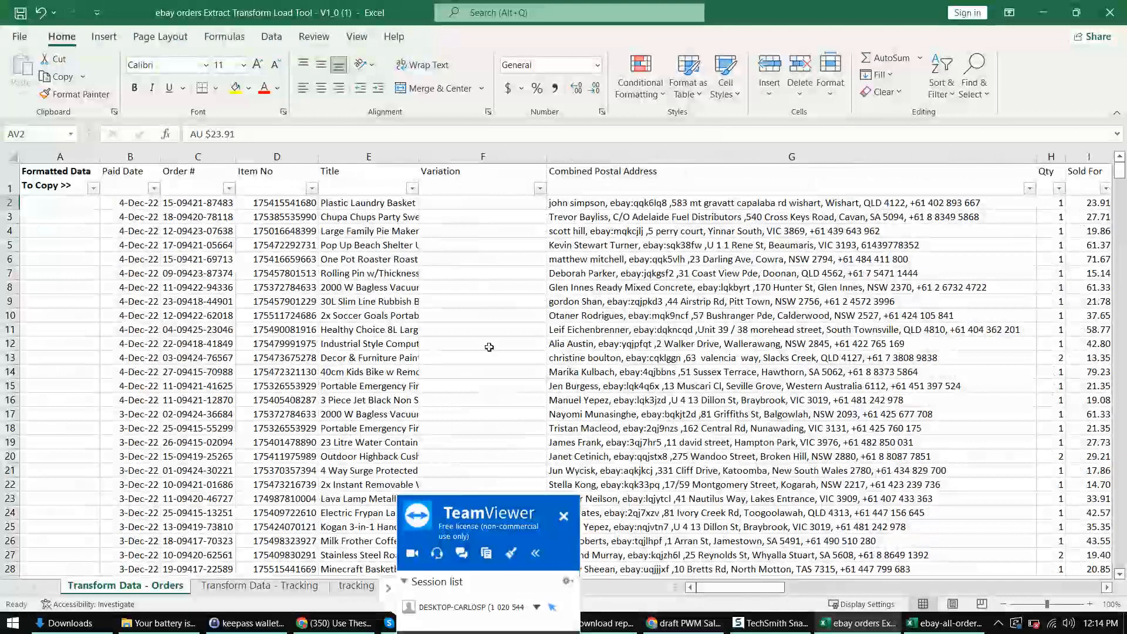
click(368, 343)
click(144, 201)
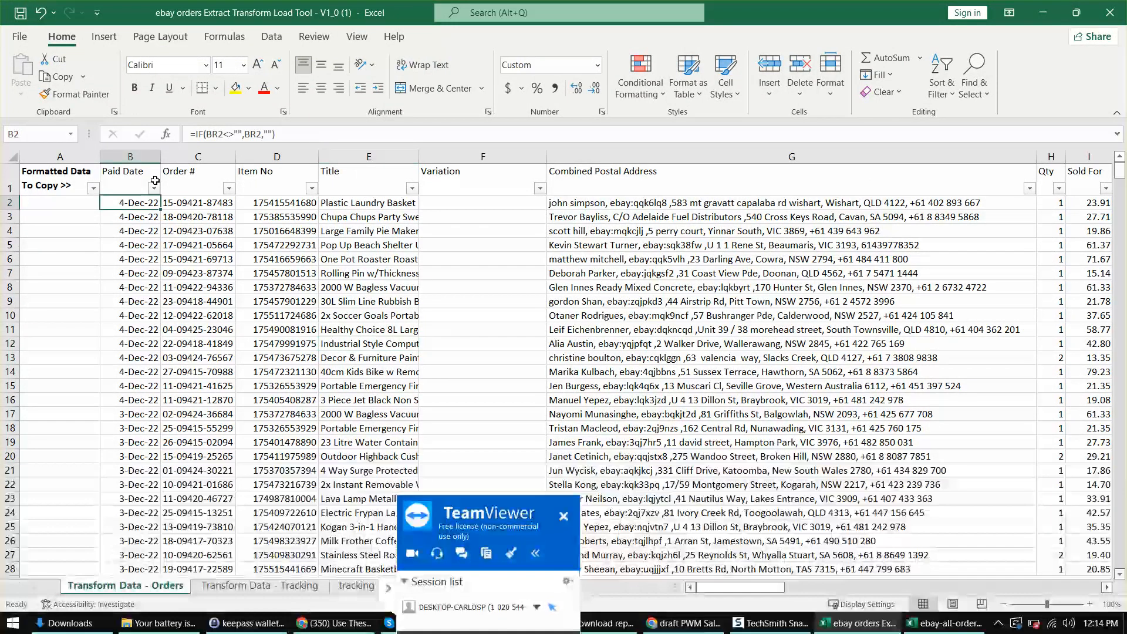
key(shift+Right)
key(shift+Right)
key(shift+Right)
key(shift+Right)
key(shift+Right)
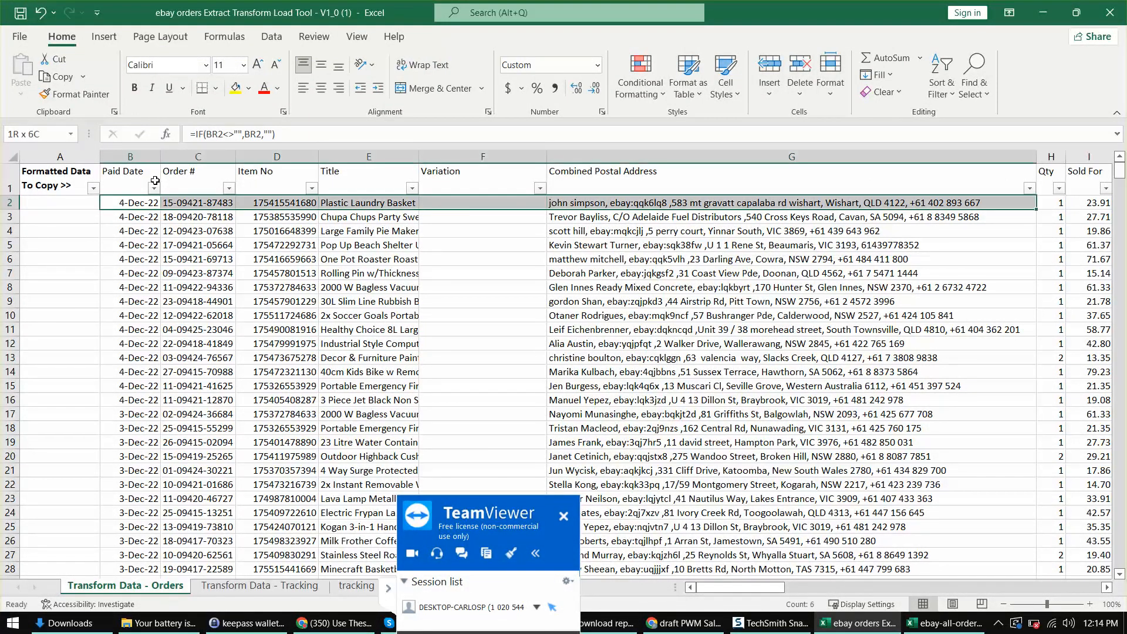
key(shift+Right)
key(shift+Right)
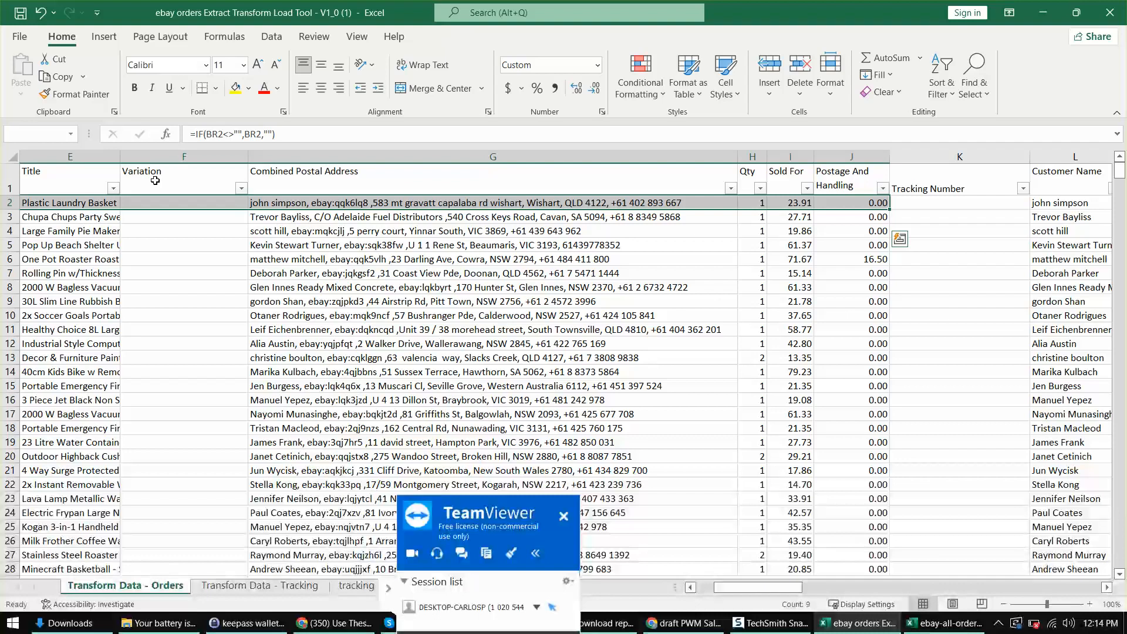
key(ctrl+q)
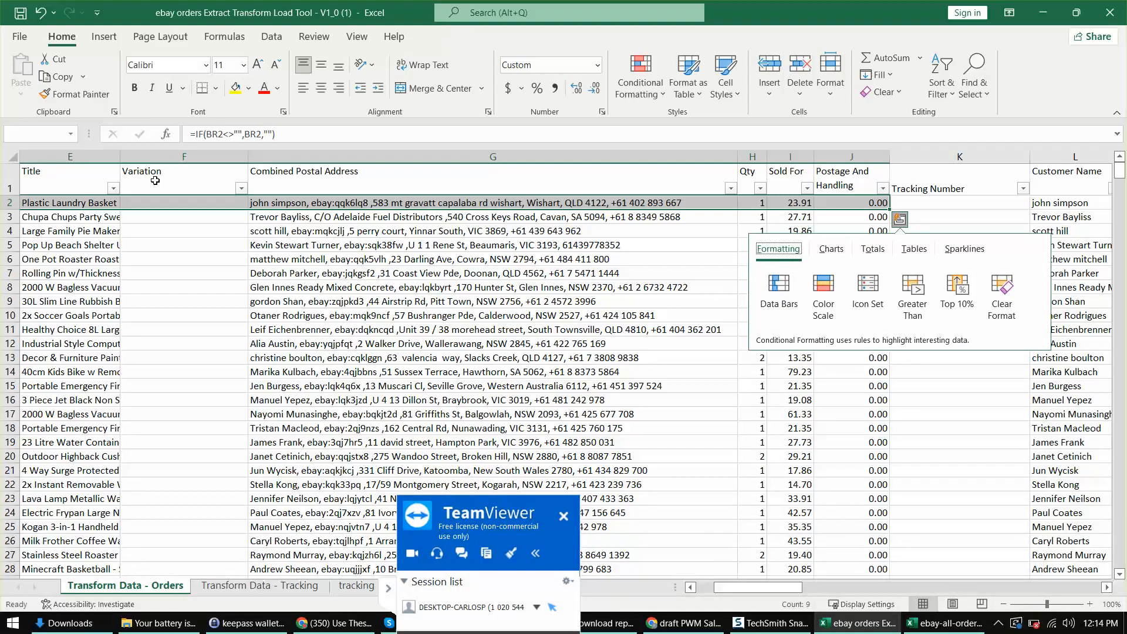
key(Escape)
key(shift+Down)
key(shift+Down)
key(shift+Down)
key(shift+Down)
key(shift+Down)
key(shift+Down)
key(shift+Down)
key(shift+Down)
key(shift+Down)
key(shift+Down)
key(shift+Down)
key(shift+Down)
key(shift+Down)
key(shift+Down)
key(shift+Down)
key(shift+Down)
key(shift+Down)
key(shift+Down)
key(shift+Down)
key(shift+Down)
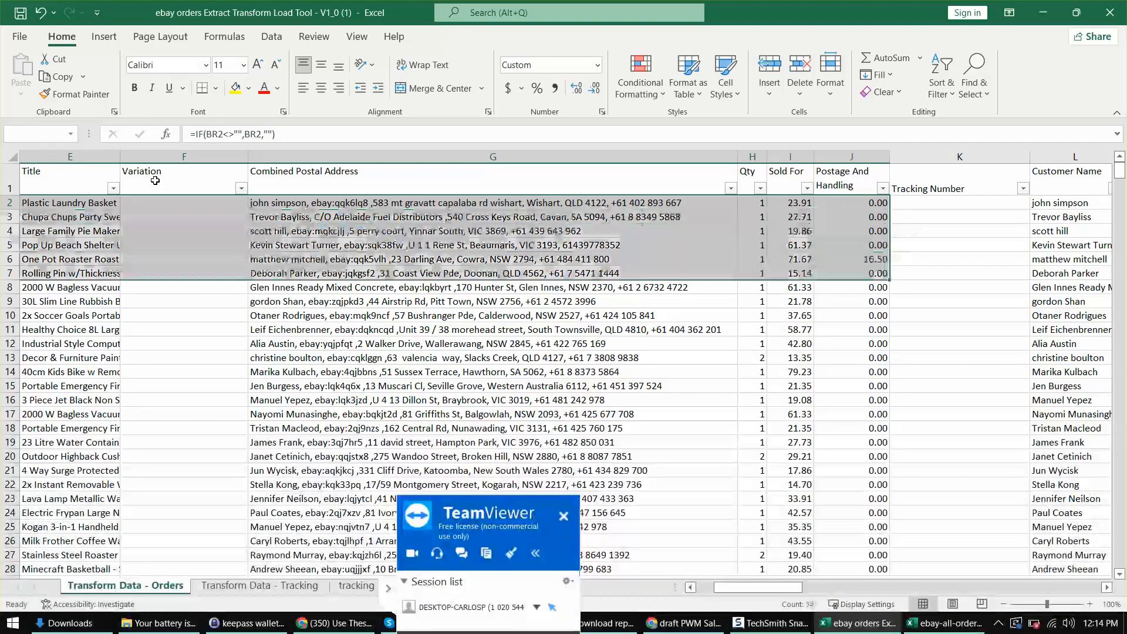
key(shift+Down)
key(shift+Down)
key(shift+Down)
key(shift+Down)
key(shift+Down)
key(shift+Down)
key(shift+Down)
key(shift+Down)
key(shift+Down)
key(shift+Down)
key(shift+Down)
key(shift+Down)
key(shift+Down)
key(shift+Down)
key(shift+Down)
key(shift+Down)
key(shift+Down)
key(shift+Down)
key(shift+Down)
key(shift+Down)
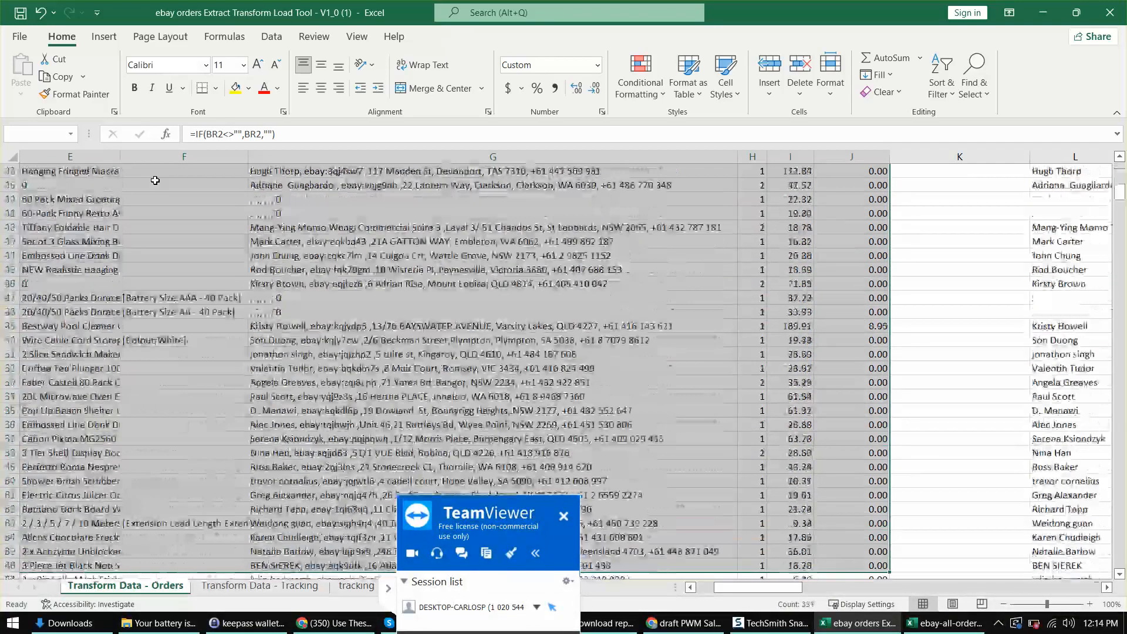
key(shift+Down)
key(shift+Down)
key(shift+Down)
key(shift+Down)
key(shift+Down)
key(shift+Down)
key(shift+Down)
key(shift+Down)
key(shift+Down)
key(shift+Down)
key(shift+Down)
key(shift+Down)
key(shift+Down)
key(shift+Down)
key(shift+Down)
key(shift+Down)
key(shift+Down)
key(shift+Down)
key(shift+Down)
key(shift+Down)
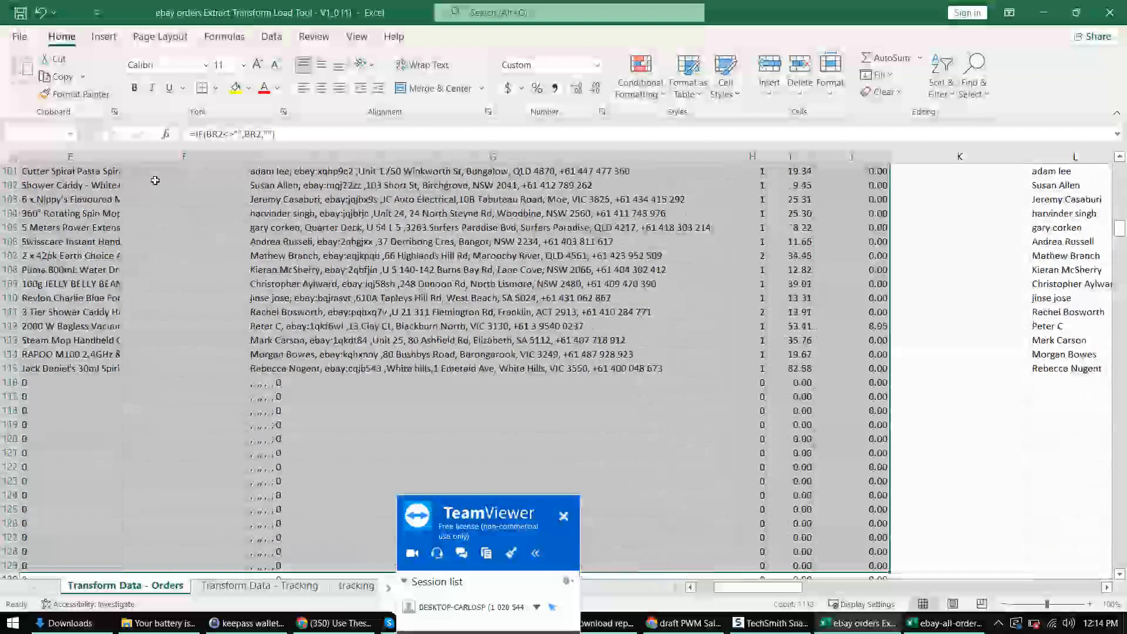
key(shift+Up)
key(shift+Up)
key(shift+Up)
key(shift+Up)
key(shift+Up)
key(shift+Up)
key(shift+Up)
key(shift+Up)
key(shift+Up)
key(shift+Up)
key(shift+Up)
key(shift+Up)
key(shift+Up)
key(shift+Up)
key(shift+Up)
key(shift+Up)
key(shift+Up)
key(shift+Up)
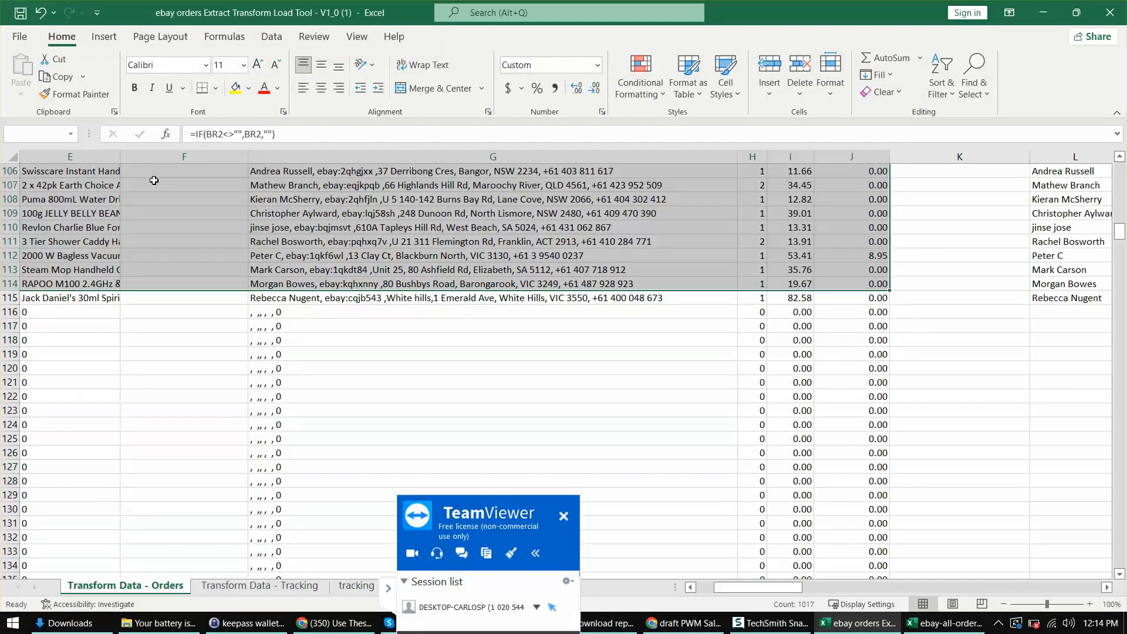
key(shift+Down)
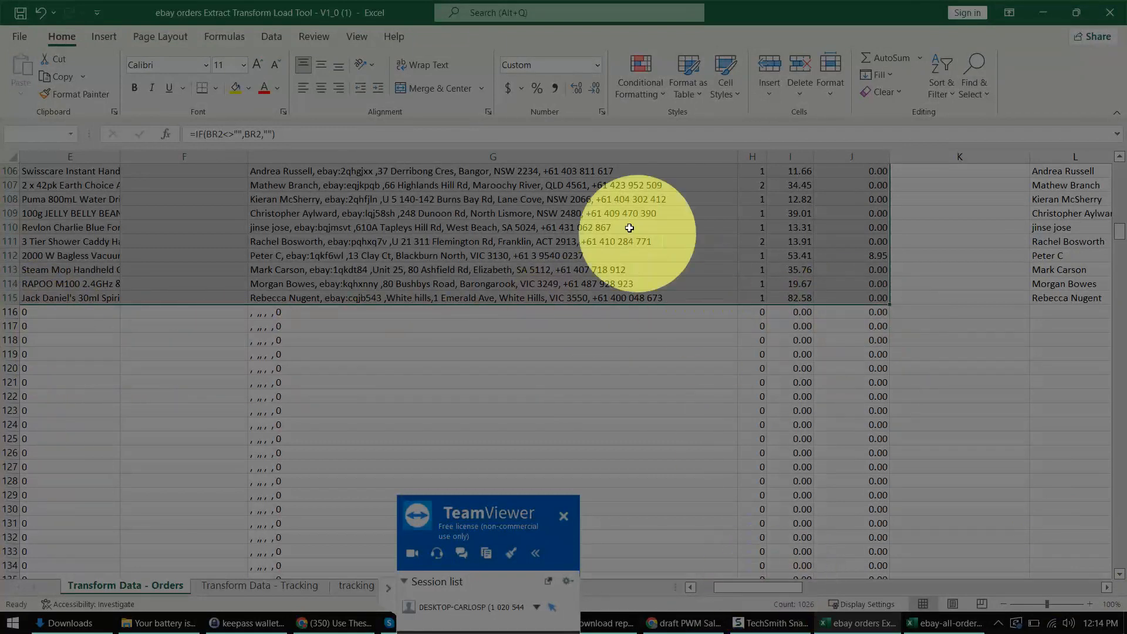
right_click(631, 252)
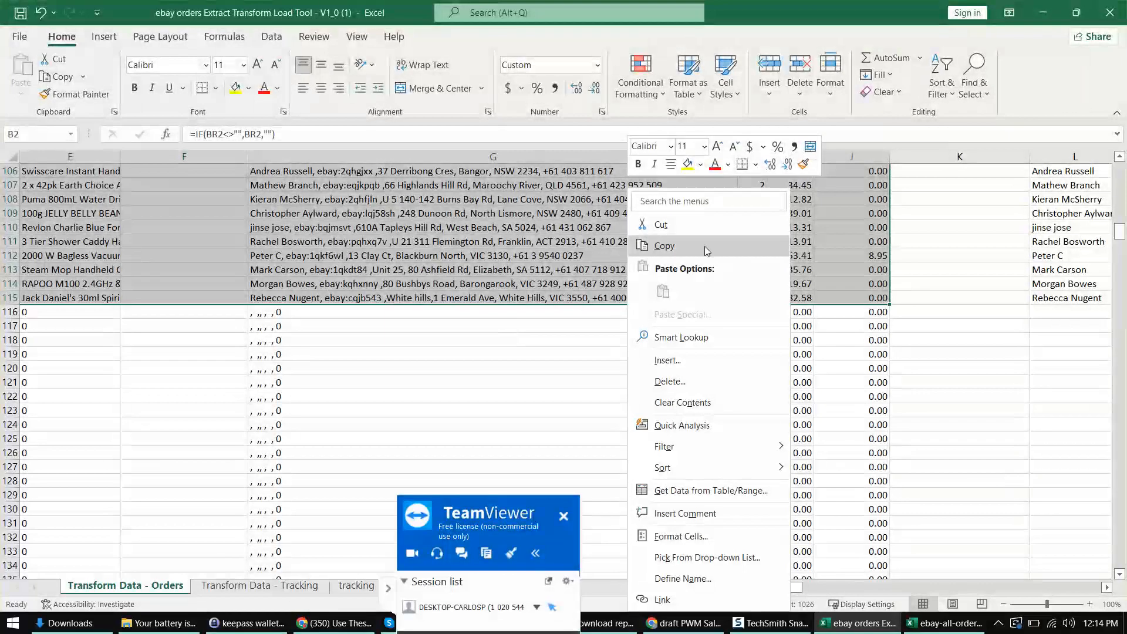
click(686, 246)
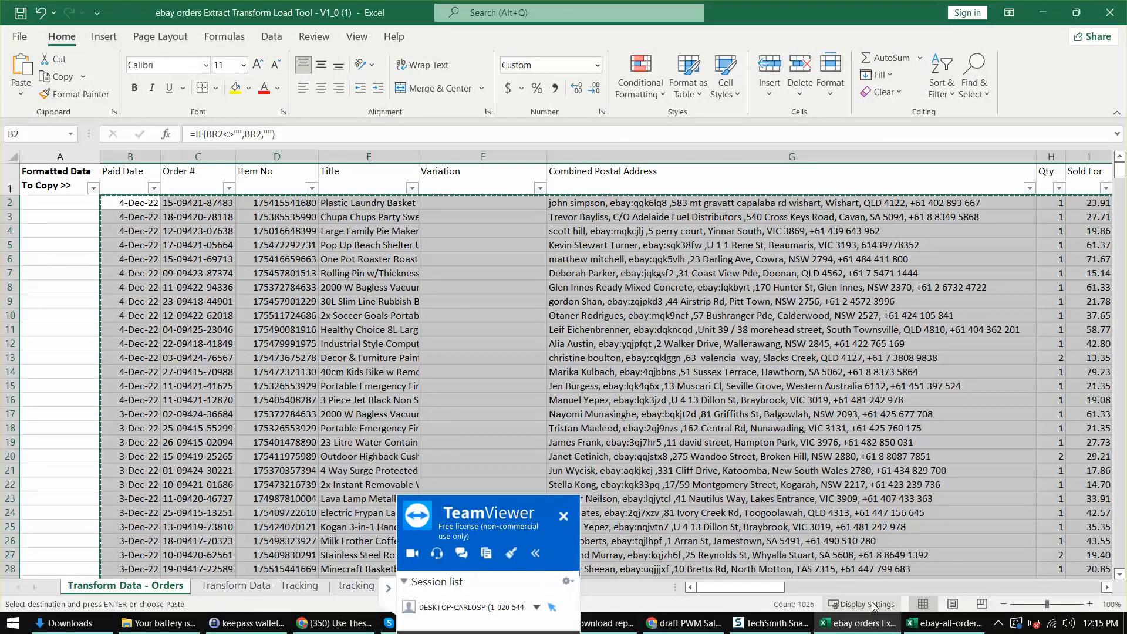
Move the TeamViewer panel away, switch to the draft PWM Sales Orders file in Google Sheets and open the Hira-lane - Sales 2022-12 sheet.
drag(528, 508, 582, 619)
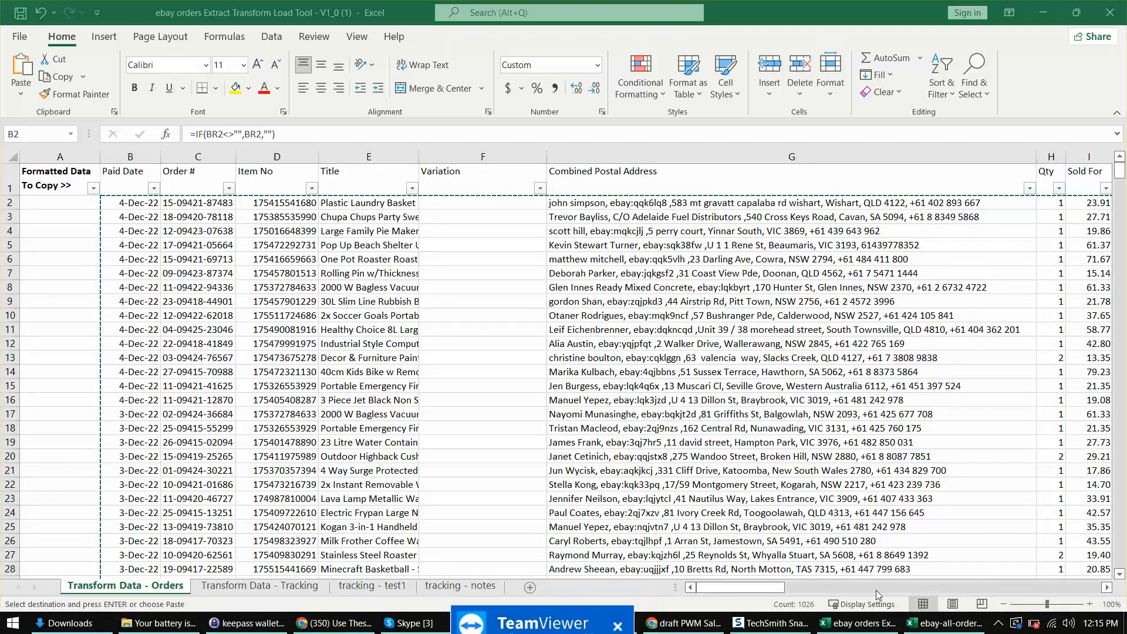
click(680, 624)
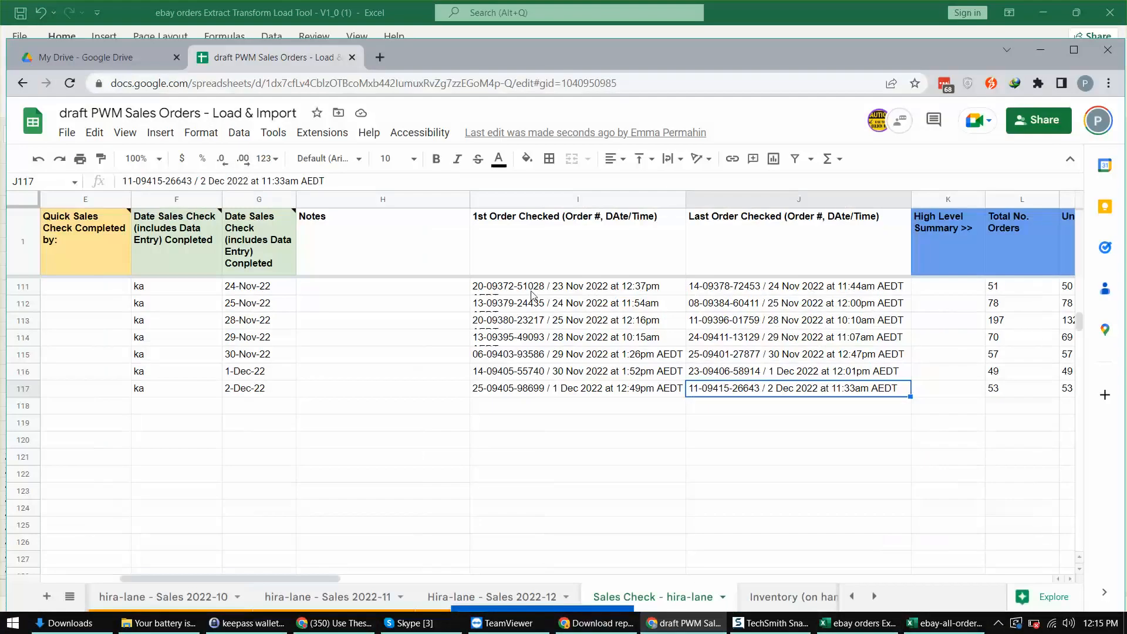
key(ctrl)
key(ctrl)
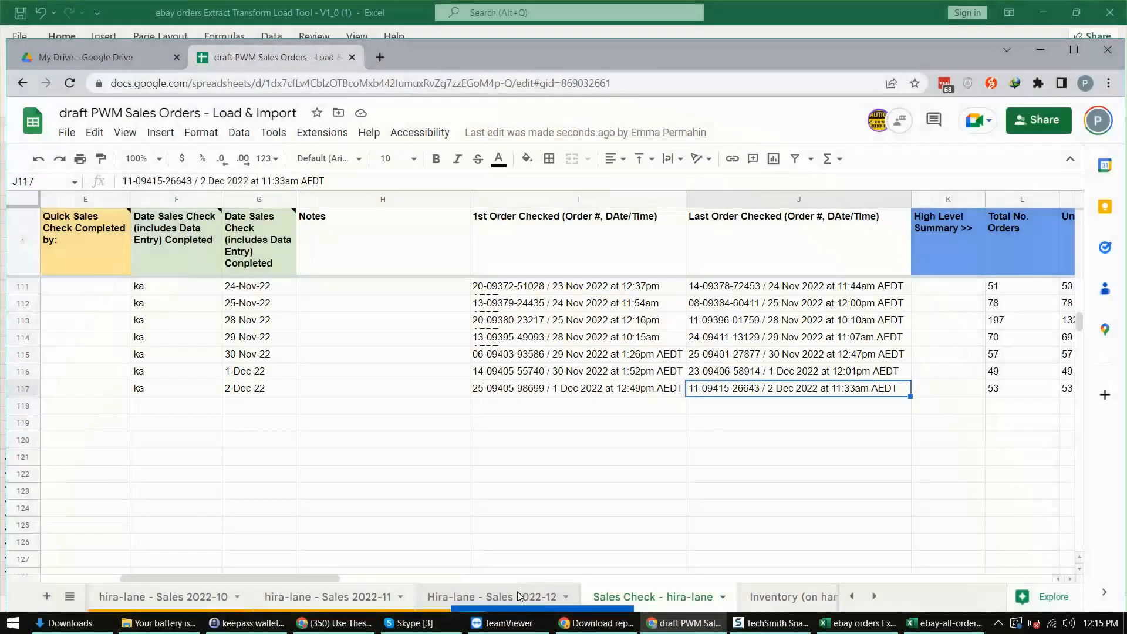
click(518, 597)
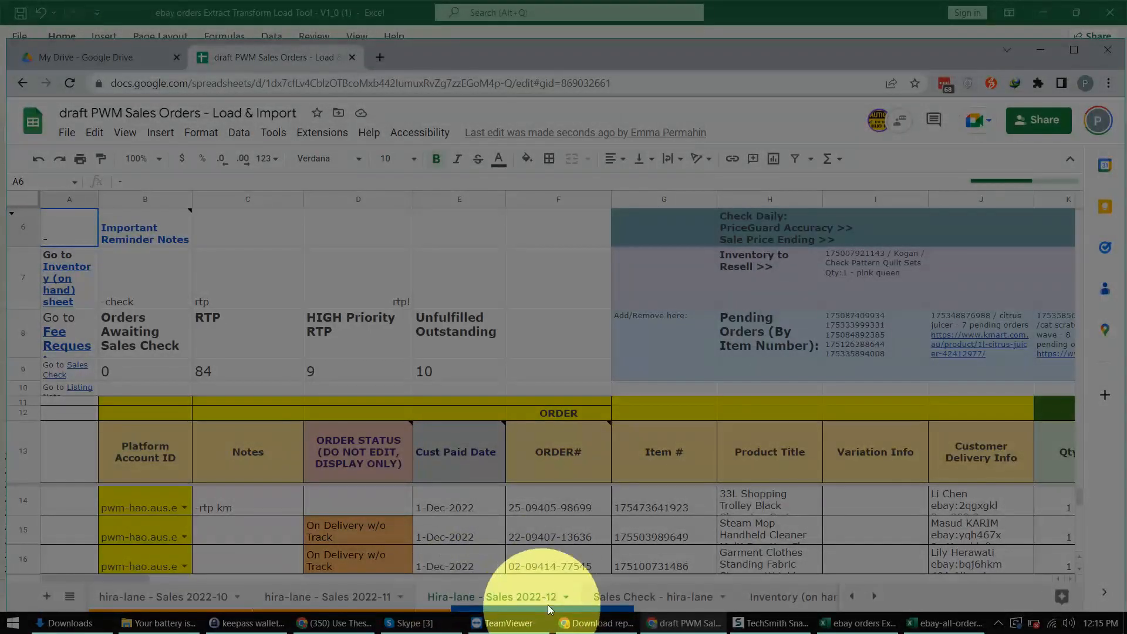
Zoom the December sales sheet out to 75% and go to the first blank rows below the 3-Dec-2022 orders.
scroll(666, 402, down, 5)
scroll(594, 475, down, 3)
scroll(568, 440, down, 2)
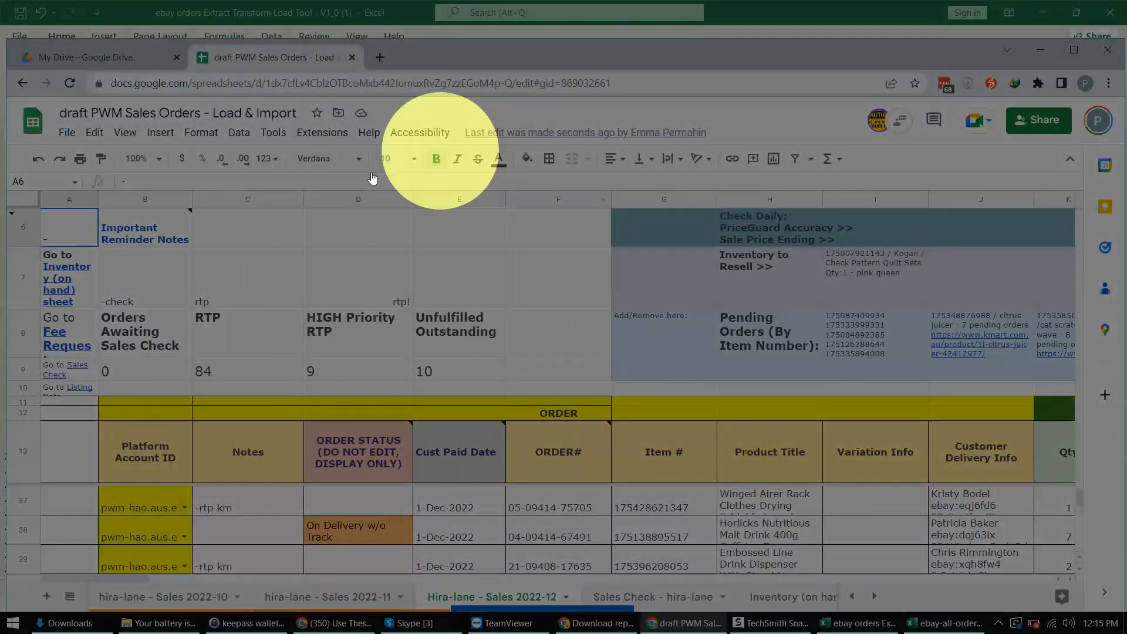
click(125, 133)
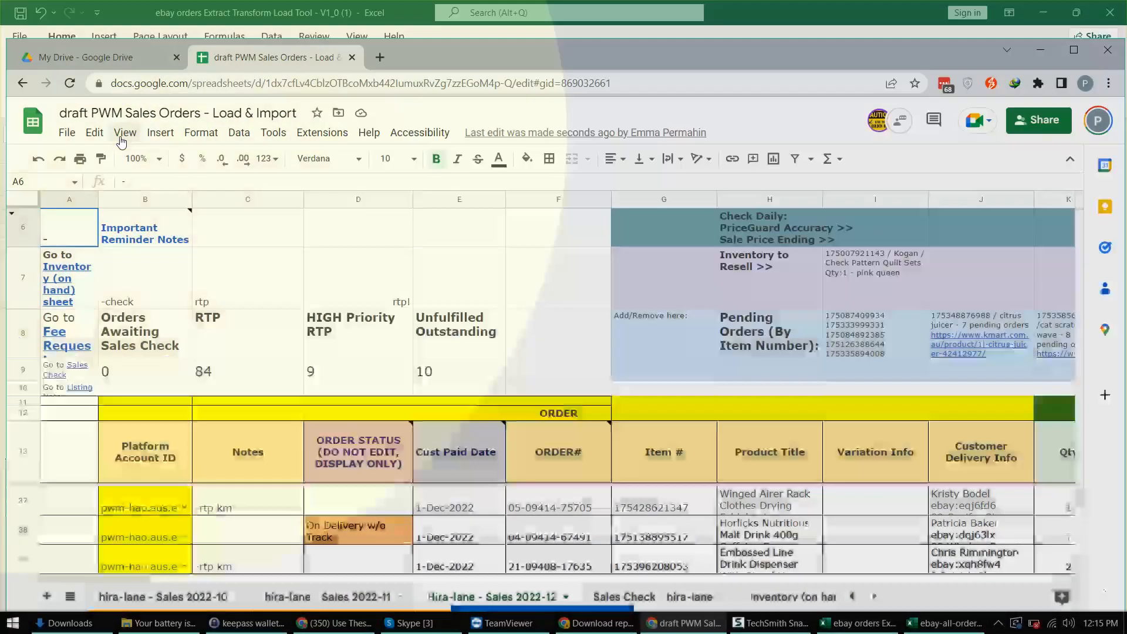
mouse_move(176, 278)
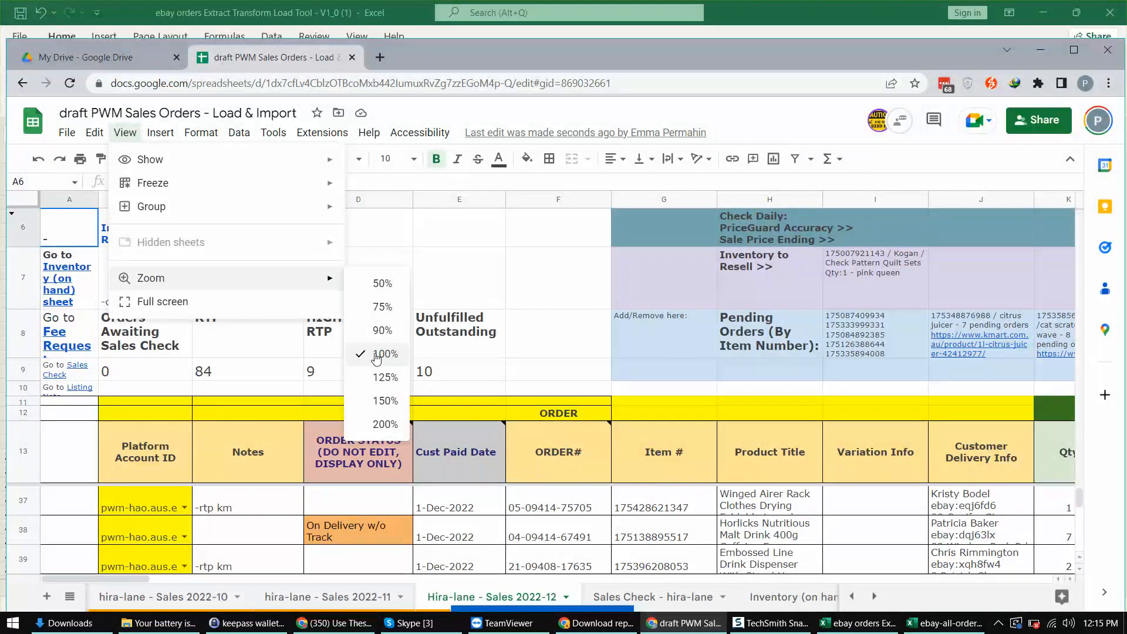
click(383, 307)
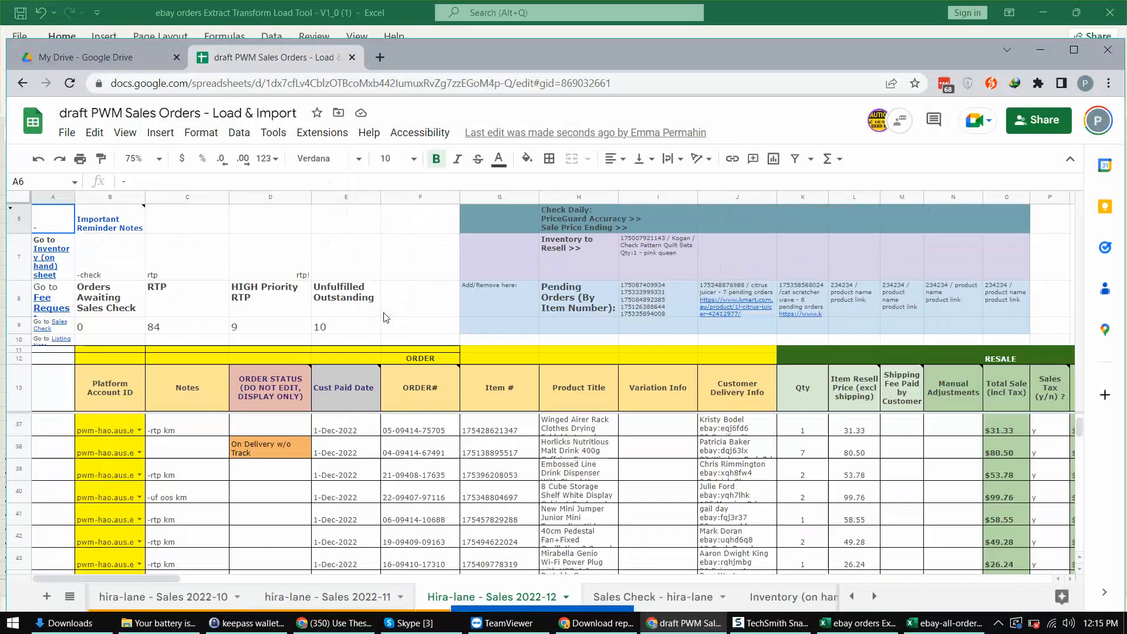
scroll(272, 462, down, 10)
scroll(264, 453, up, 2)
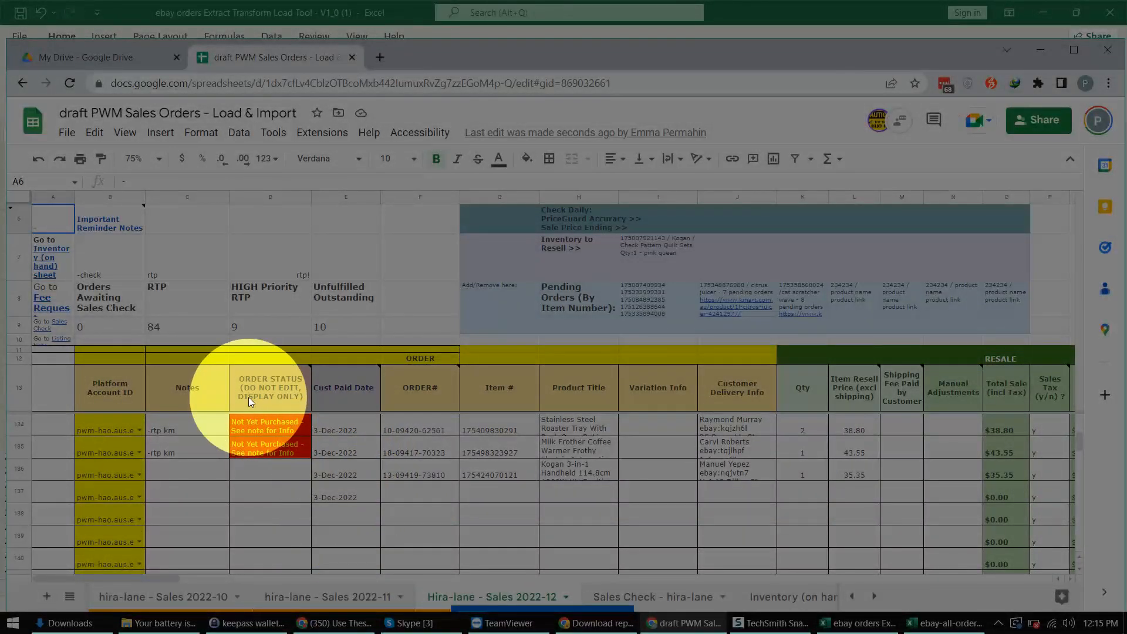
Read the note on the ORDER STATUS header and dismiss the TeamViewer sponsored-session message.
mouse_move(336, 387)
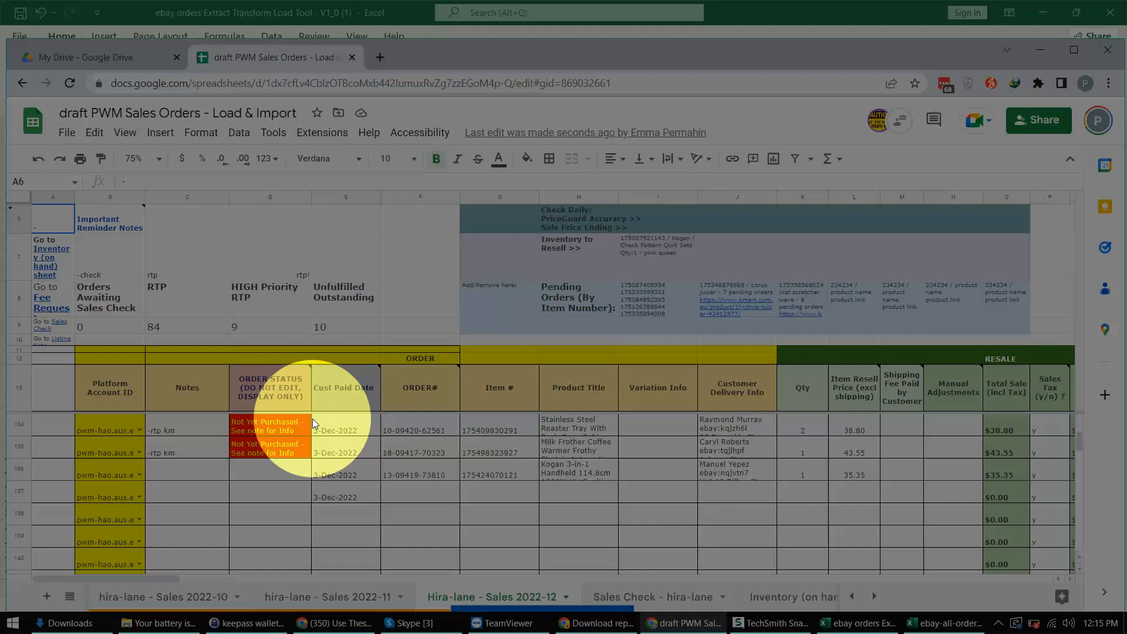
mouse_move(304, 400)
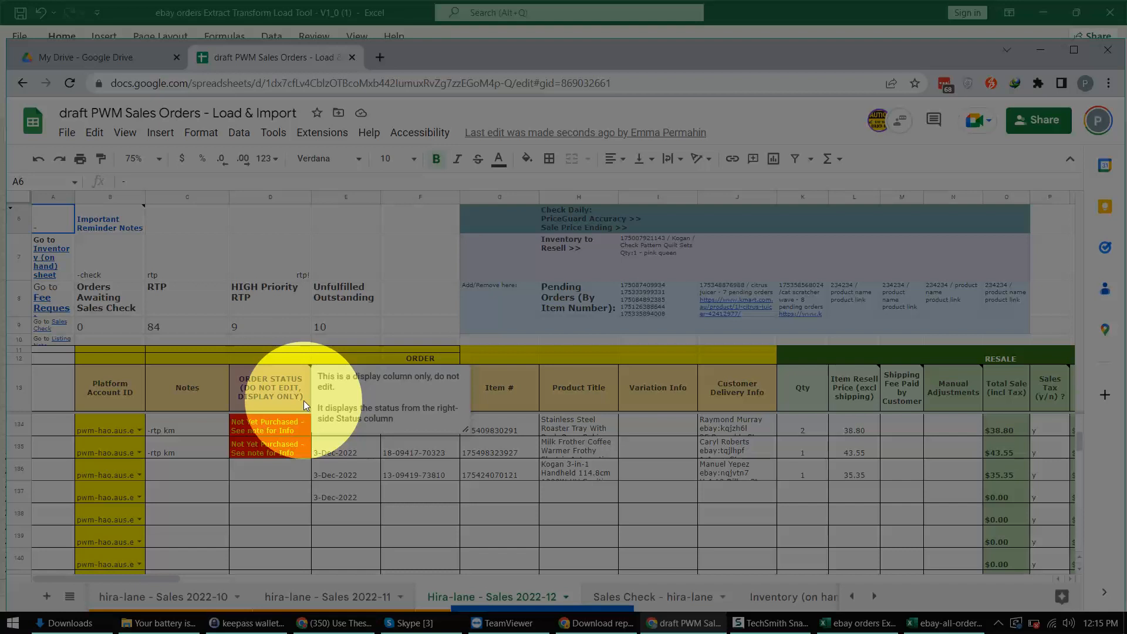
key(super+l)
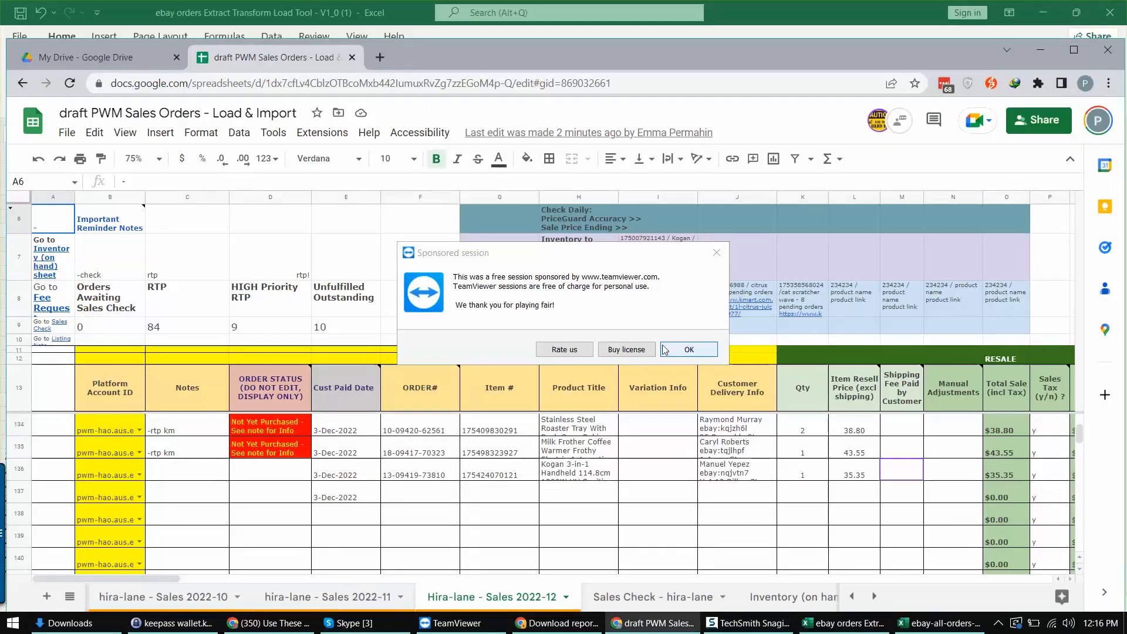
click(689, 353)
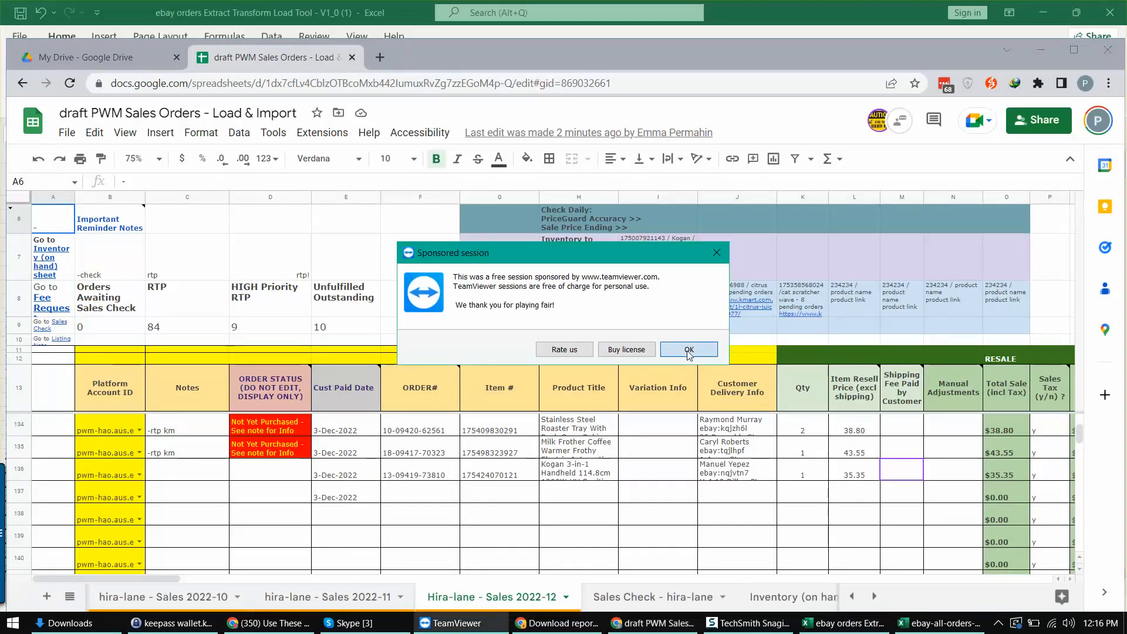
Paste the copied orders as values only, starting at Cust Paid Date cell E139.
right_click(354, 470)
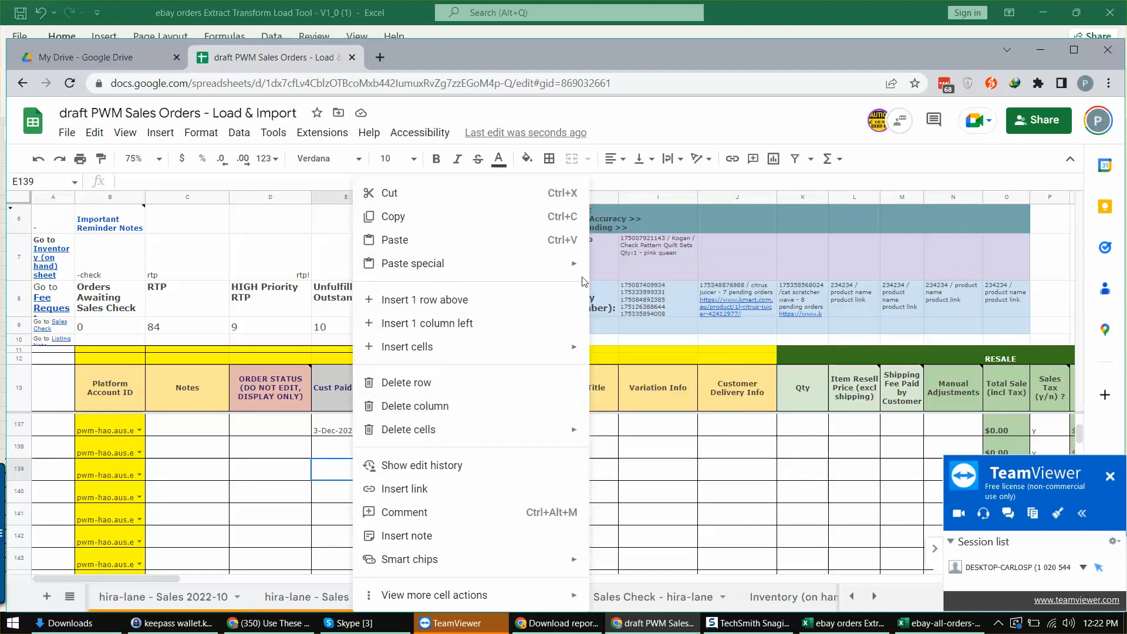
mouse_move(558, 263)
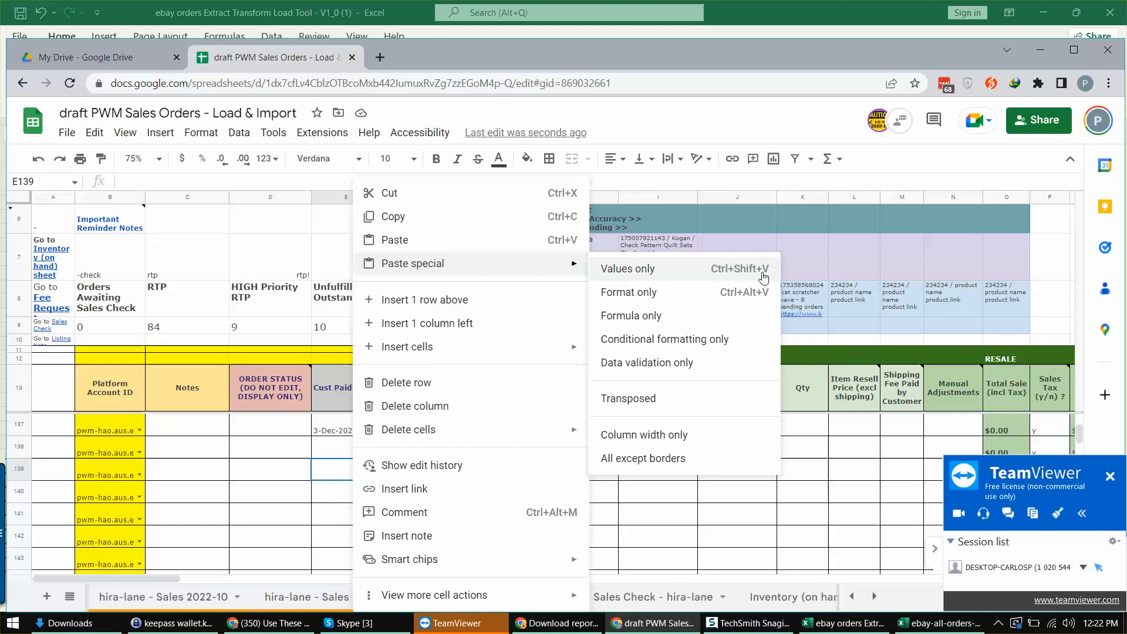
click(660, 271)
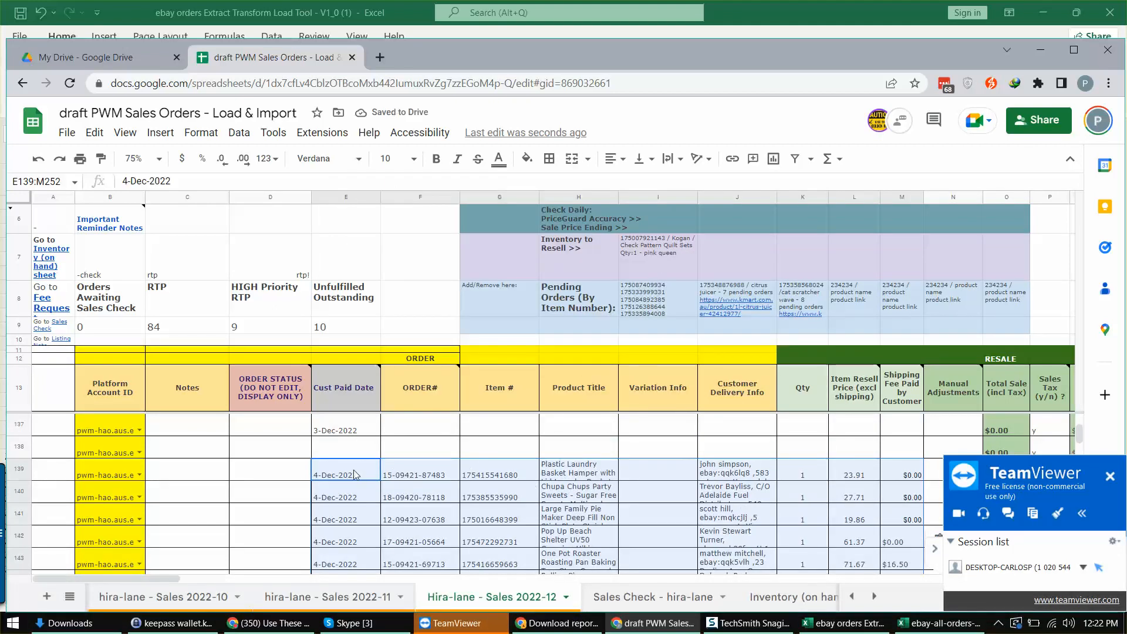
Examine pasted row 139 from Cust Paid Date across to Item Resell Price and compare its ORDER# column with the rows above.
click(419, 508)
click(428, 473)
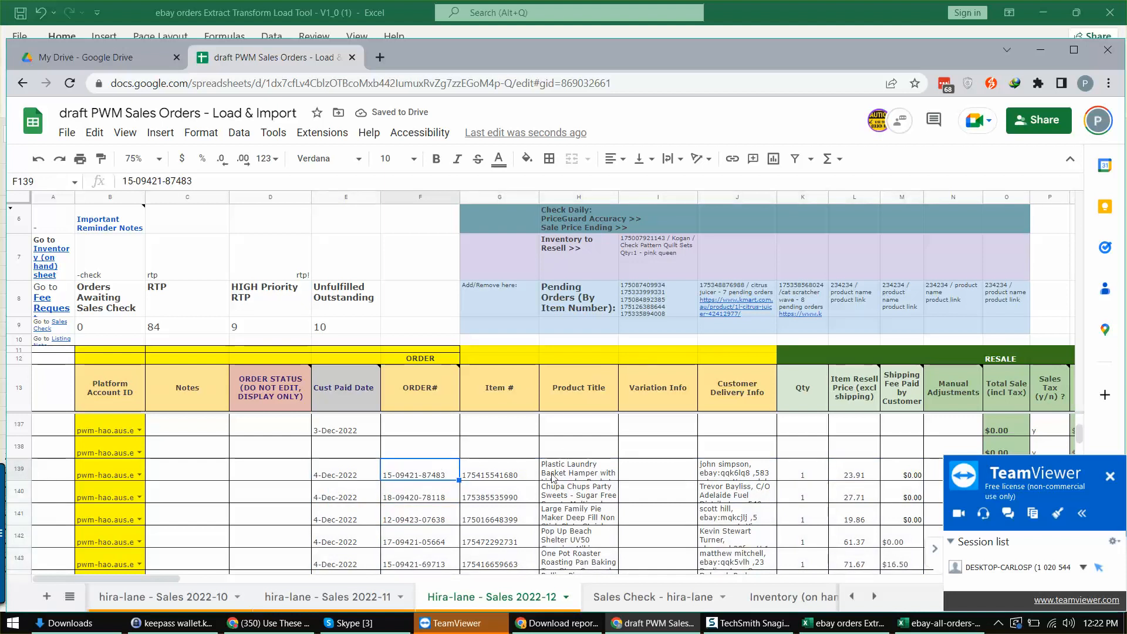
click(499, 471)
click(446, 445)
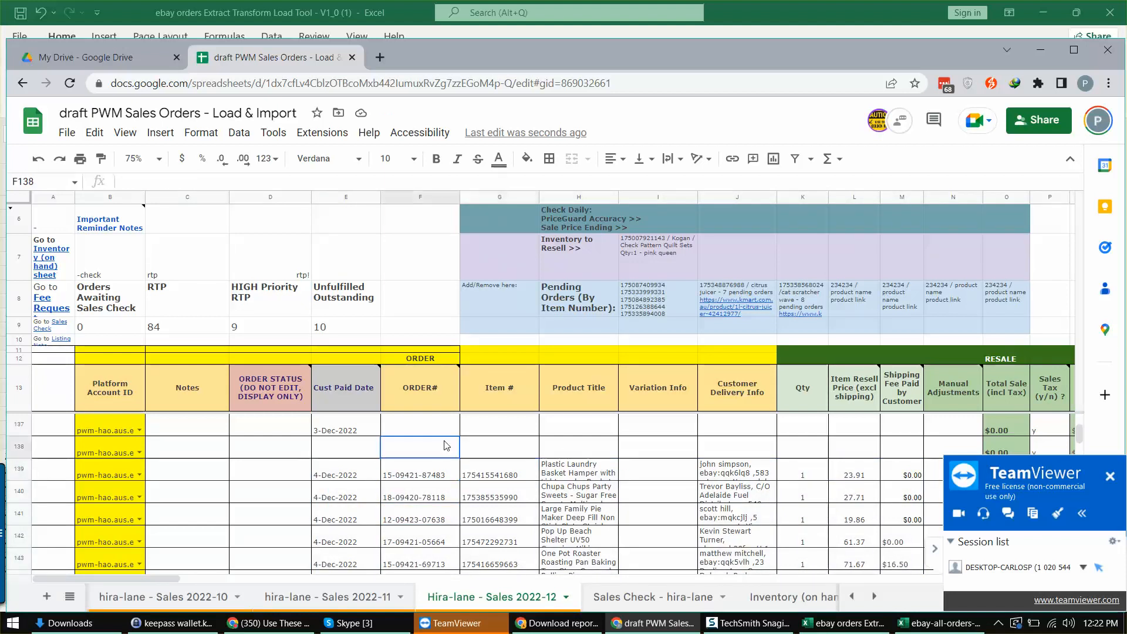
click(416, 474)
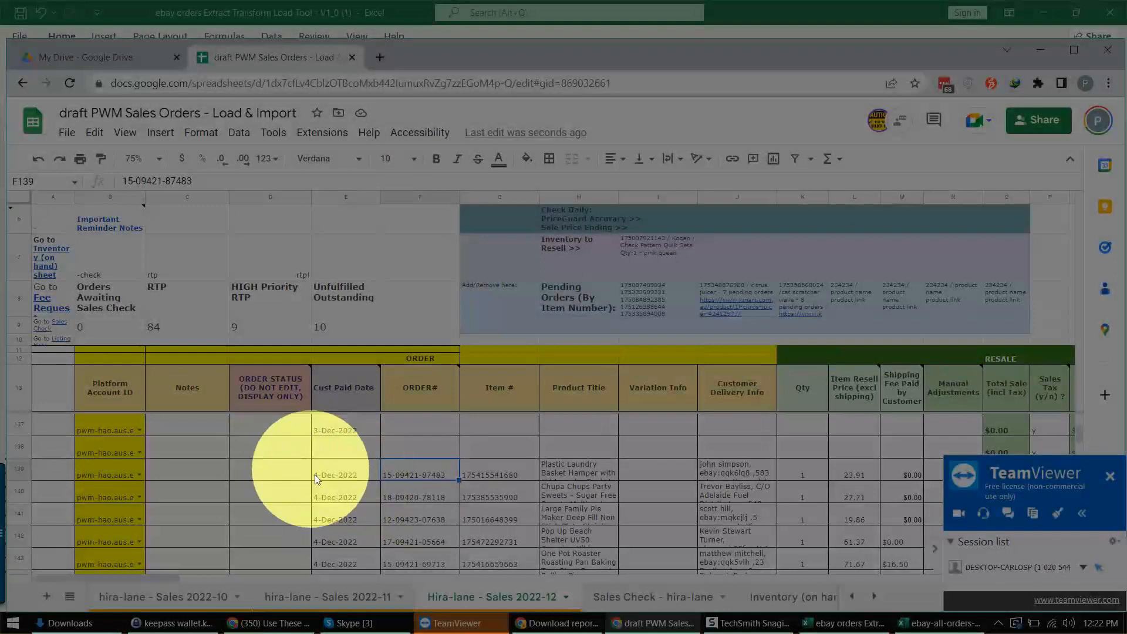
click(500, 467)
drag(662, 462, 671, 443)
click(669, 443)
scroll(427, 463, up, 2)
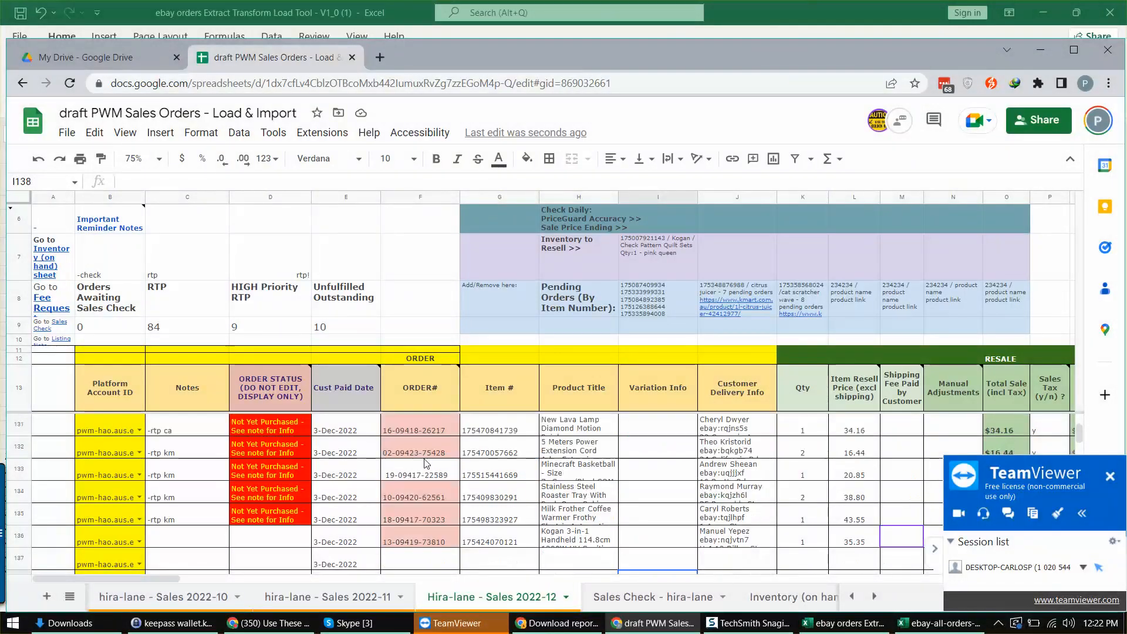
scroll(430, 458, down, 2)
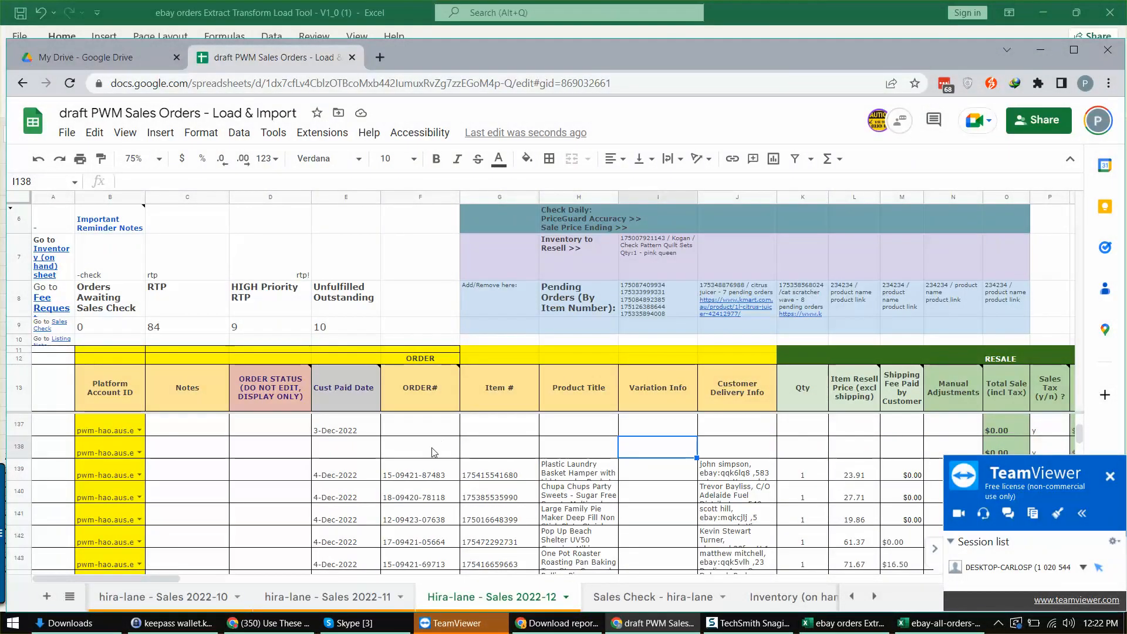
click(344, 474)
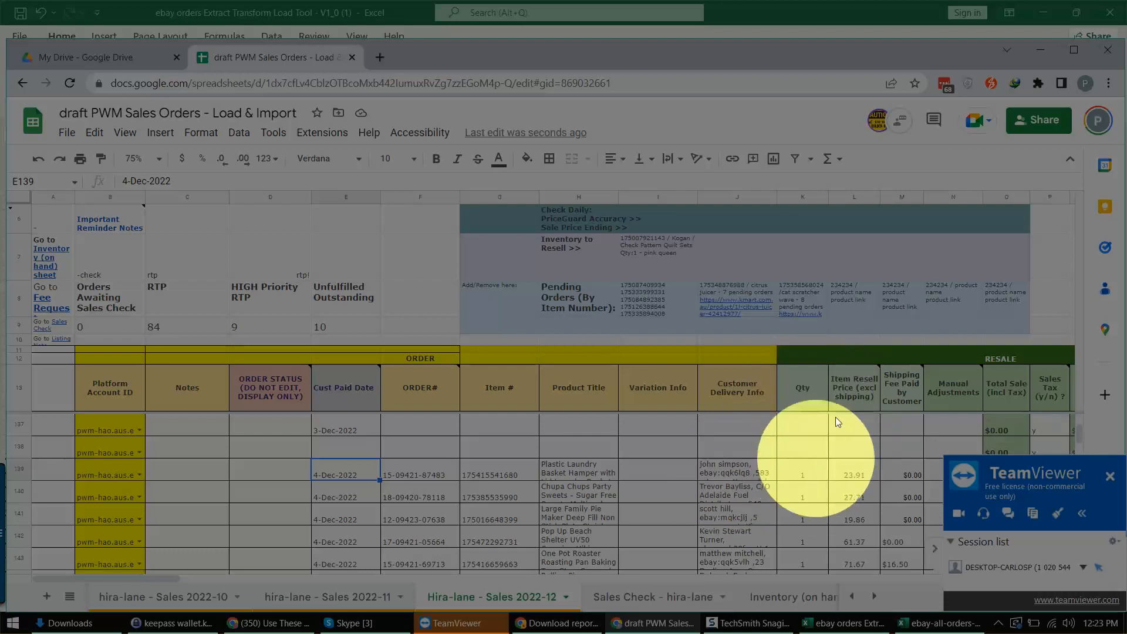
mouse_move(863, 386)
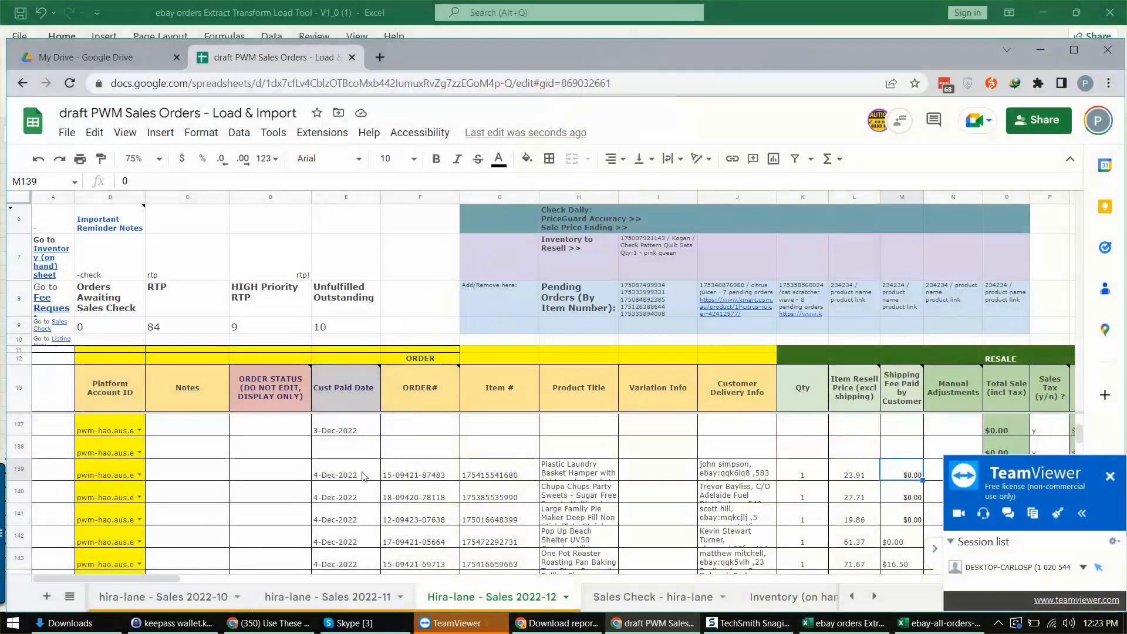
Examine row 139 from Customer Delivery Info across the resale columns to Total Sale (excl Tax), including the Manual Adjustments cell.
key(Right)
key(Right)
key(Right)
key(Right)
key(Right)
key(Right)
key(Right)
key(Right)
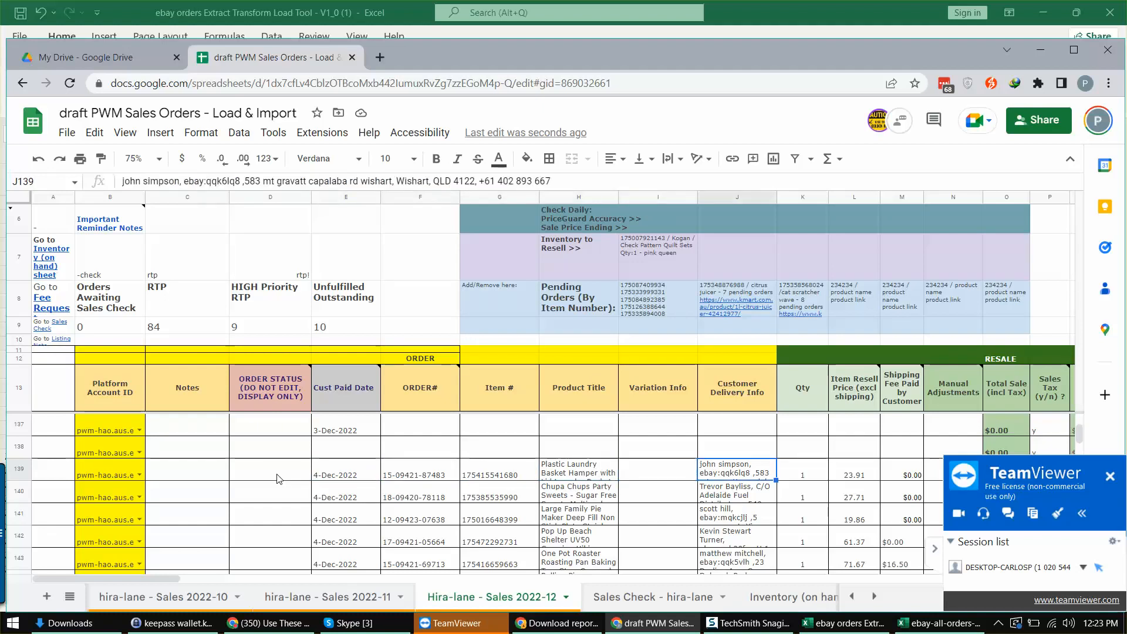
key(Right)
key(Right)
key(Right)
key(Right)
key(Right)
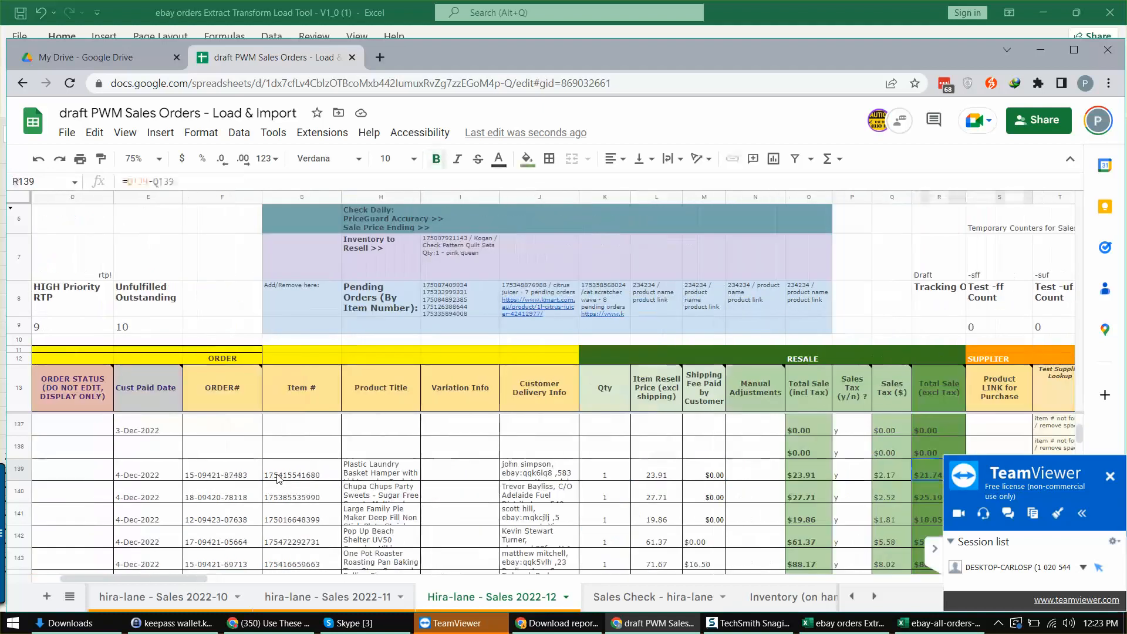
click(758, 463)
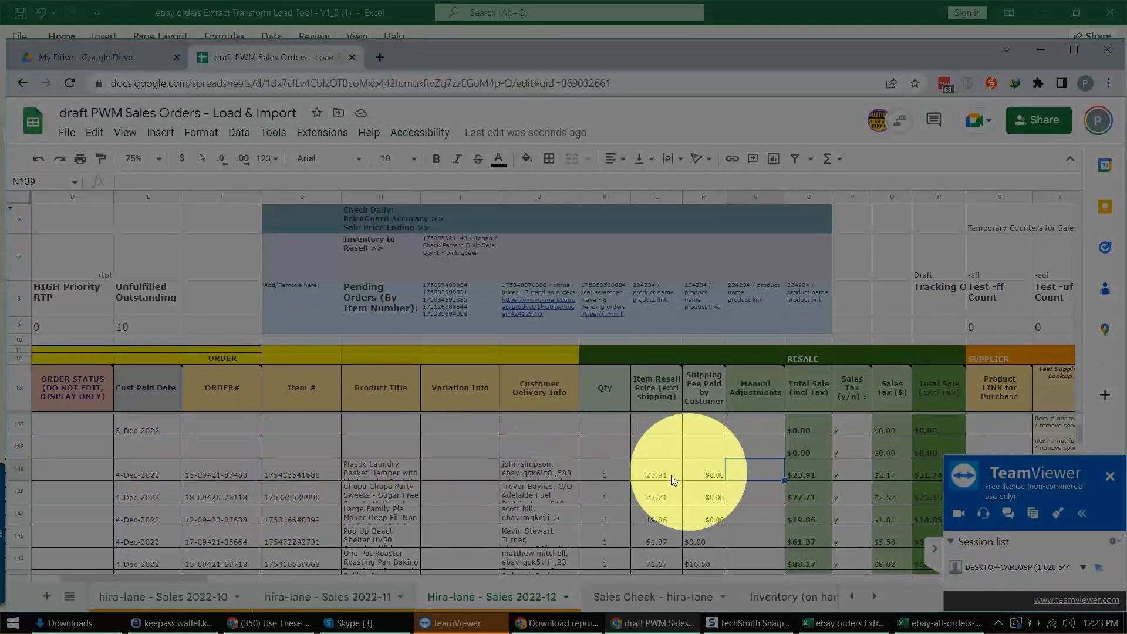
Check the Cust Paid Date and ORDER# cells of row 139 and inspect the whole ORDER# column F.
click(146, 466)
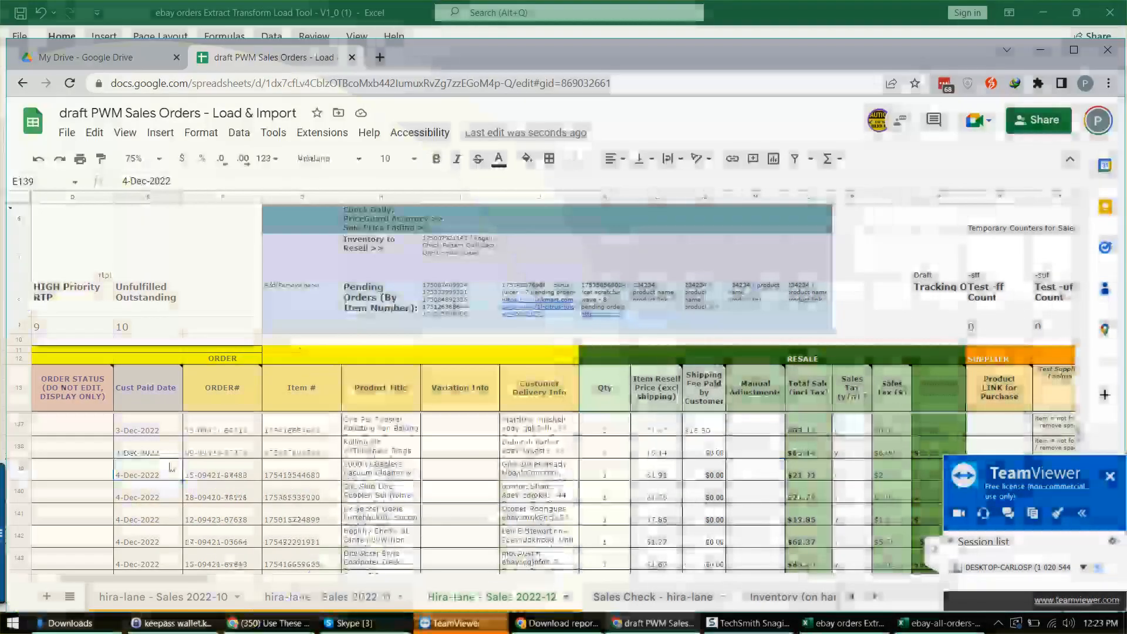
click(193, 474)
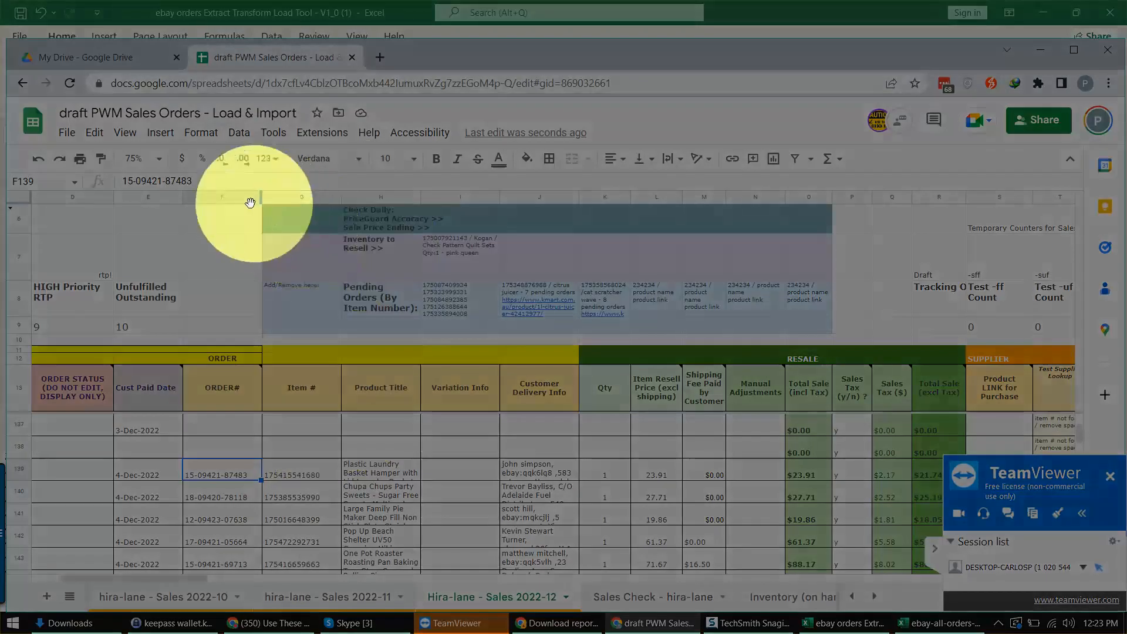
click(234, 198)
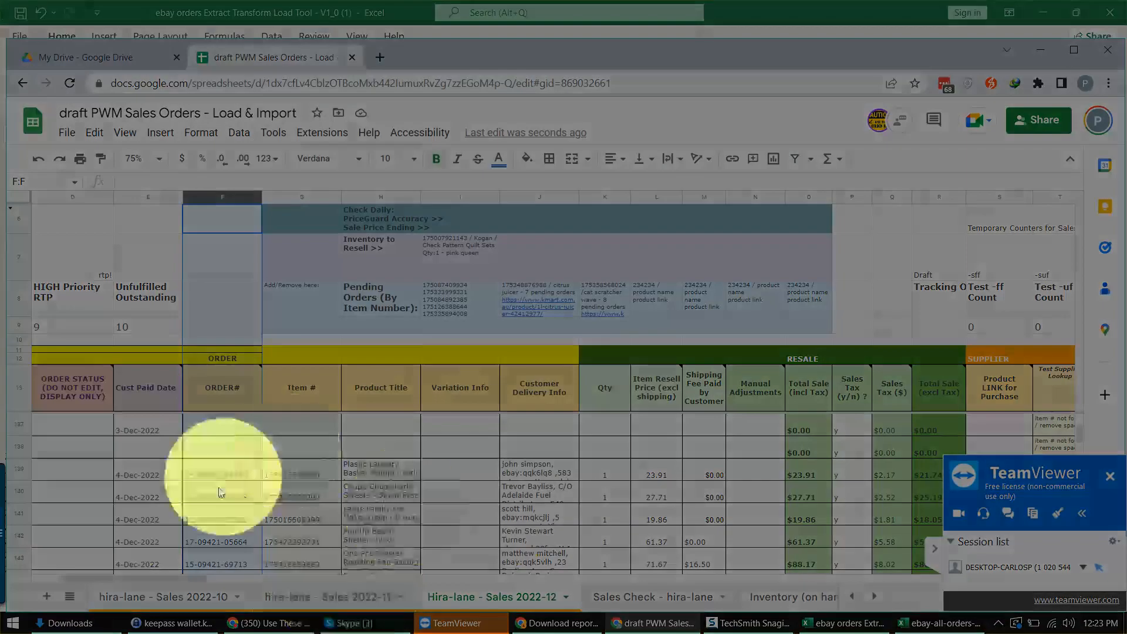
click(222, 474)
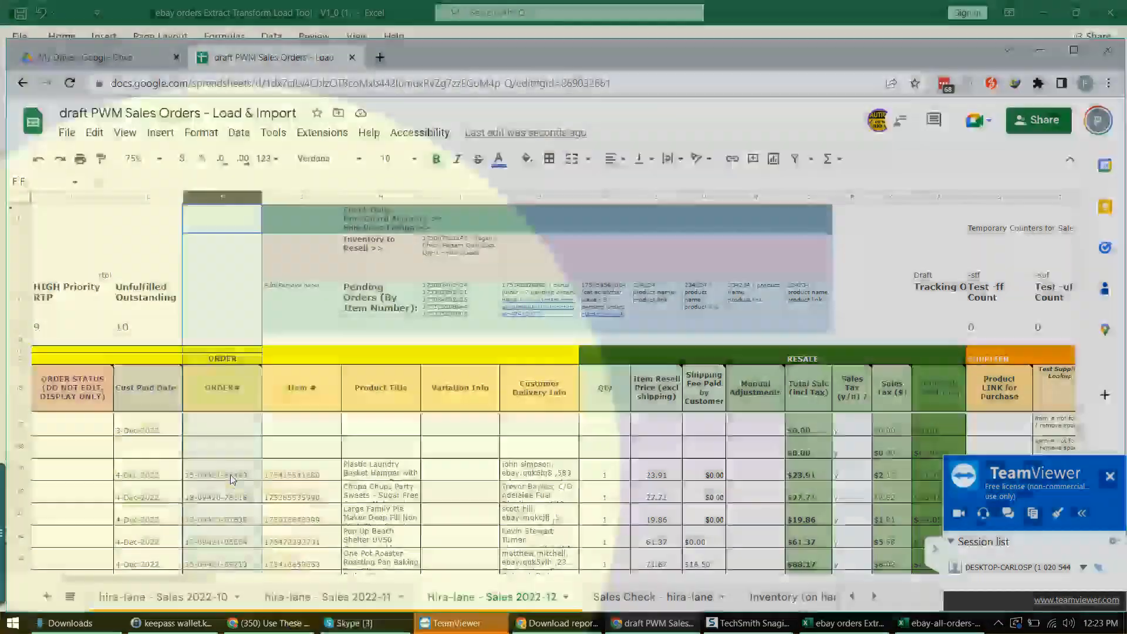
Review the pasted ORDER# values below row 139 down to the 3-Dec-2022 orders, dismissing the TeamViewer sponsored-session message.
scroll(477, 524, down, 1)
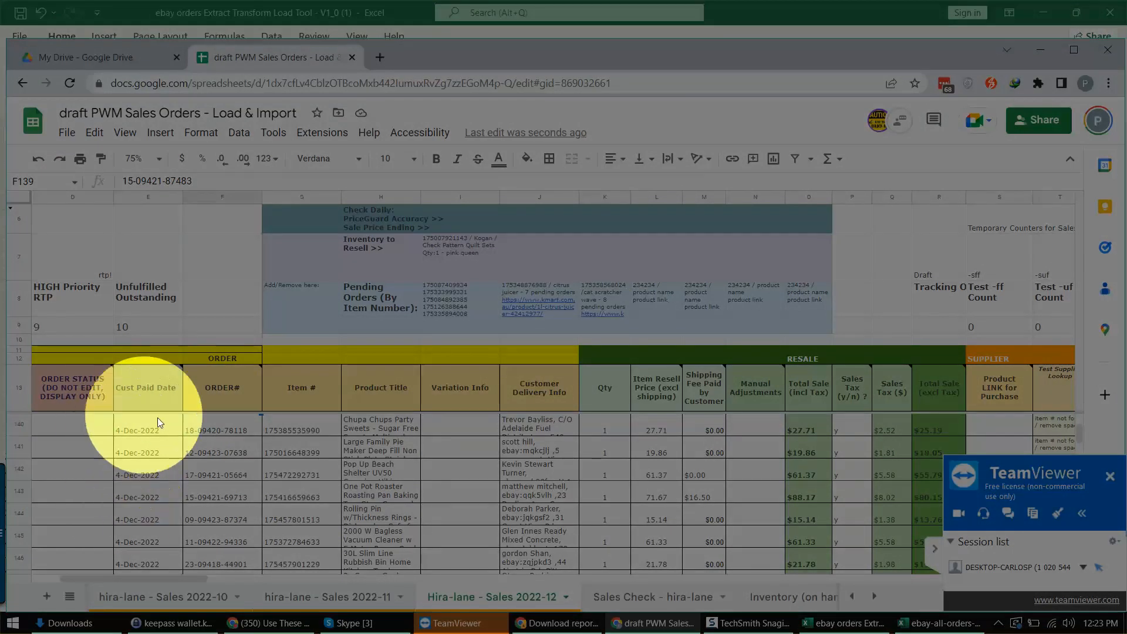
click(213, 552)
scroll(238, 505, down, 8)
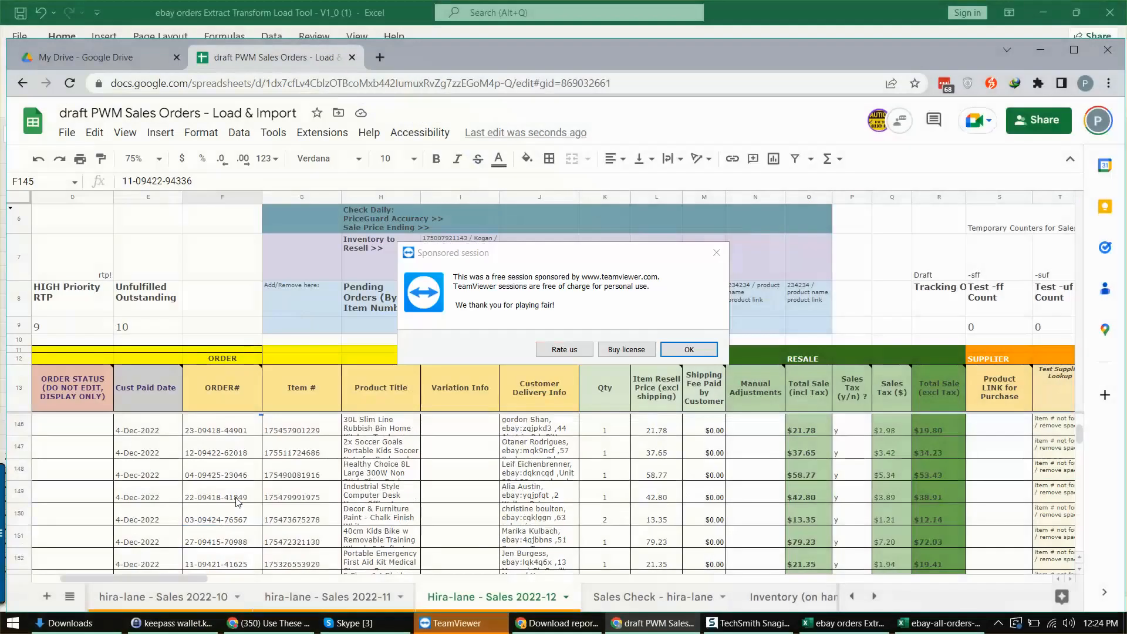
click(682, 352)
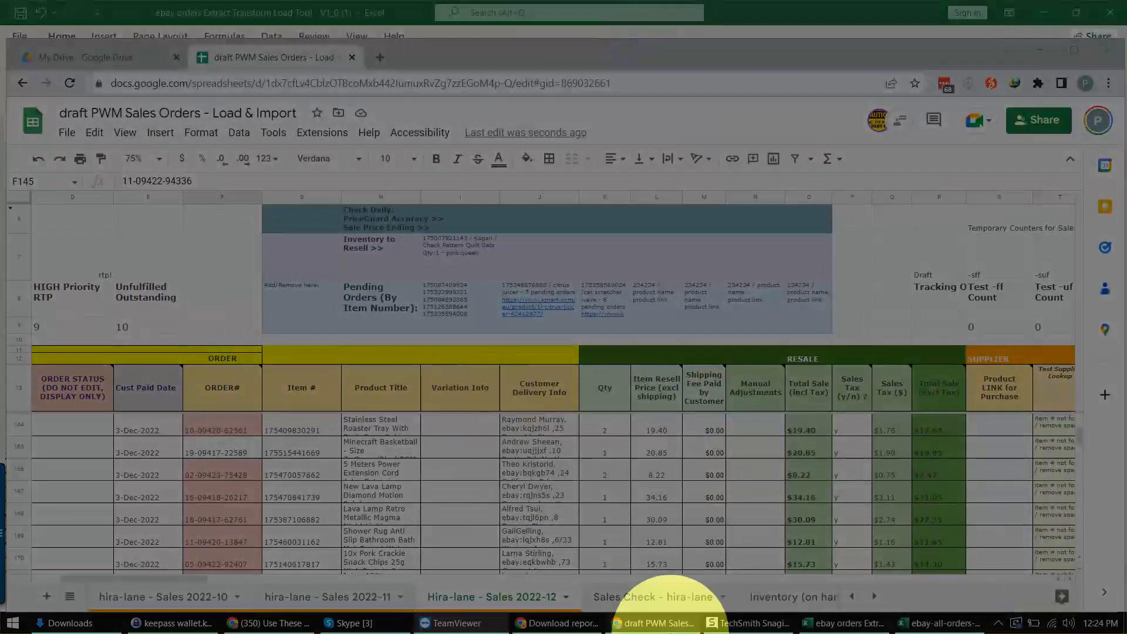
click(998, 623)
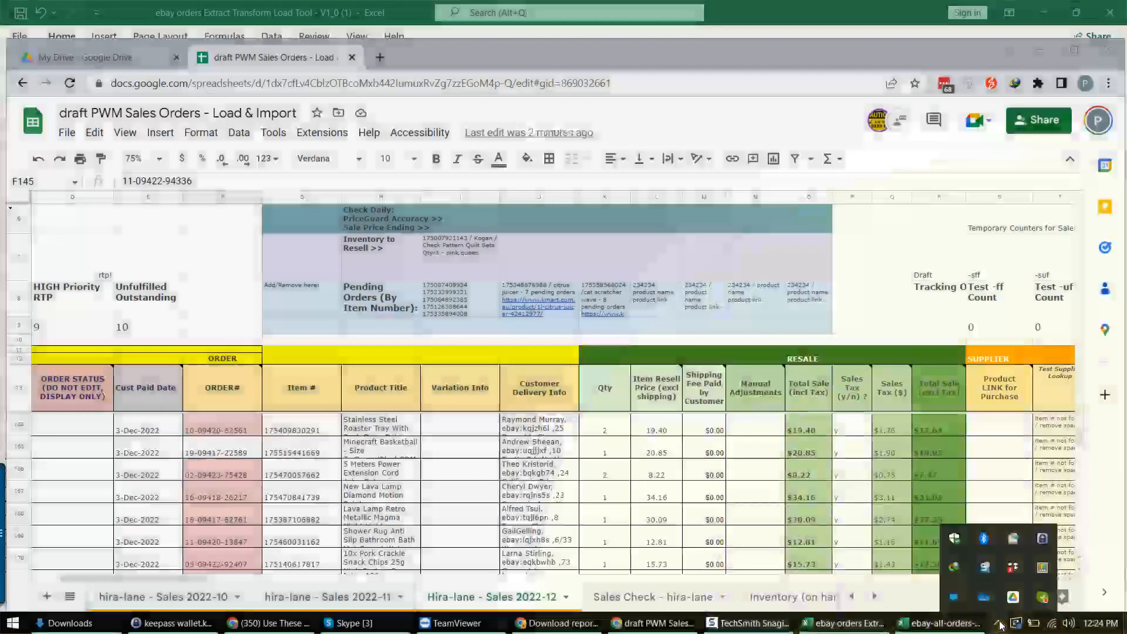